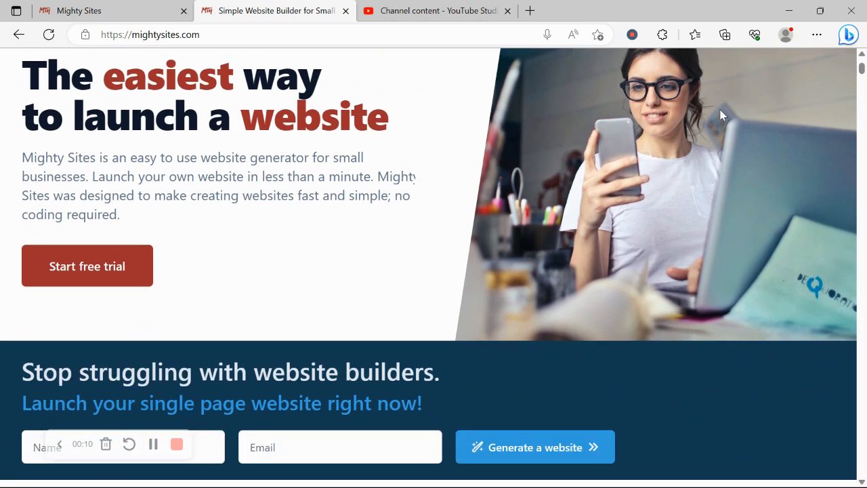
Scroll down through the mightysites.com homepage features.
scroll(722, 115, down, 3)
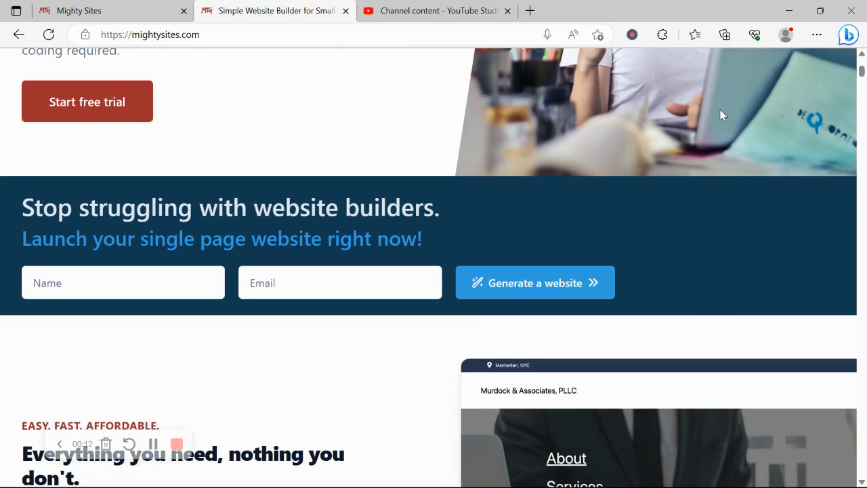
scroll(720, 115, down, 1)
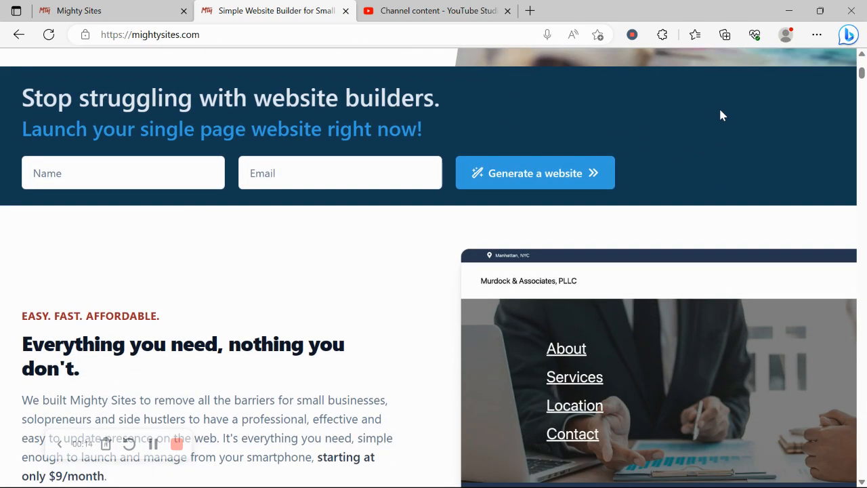
scroll(720, 116, down, 1)
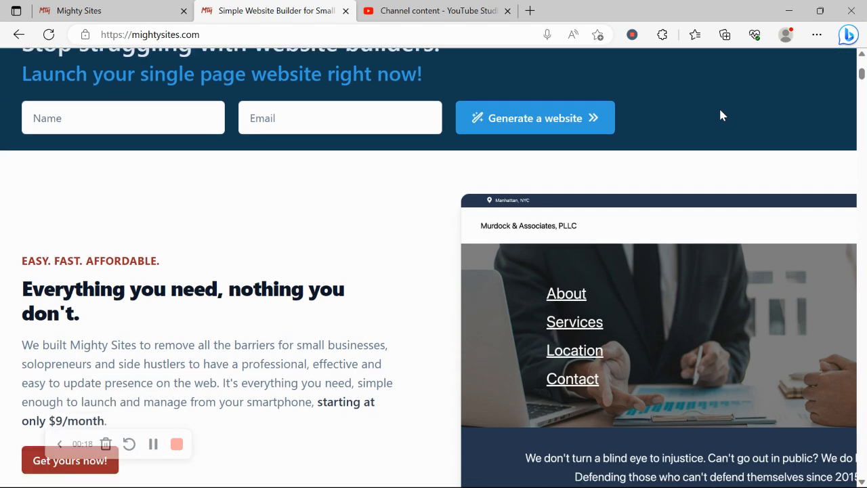
scroll(720, 115, down, 2)
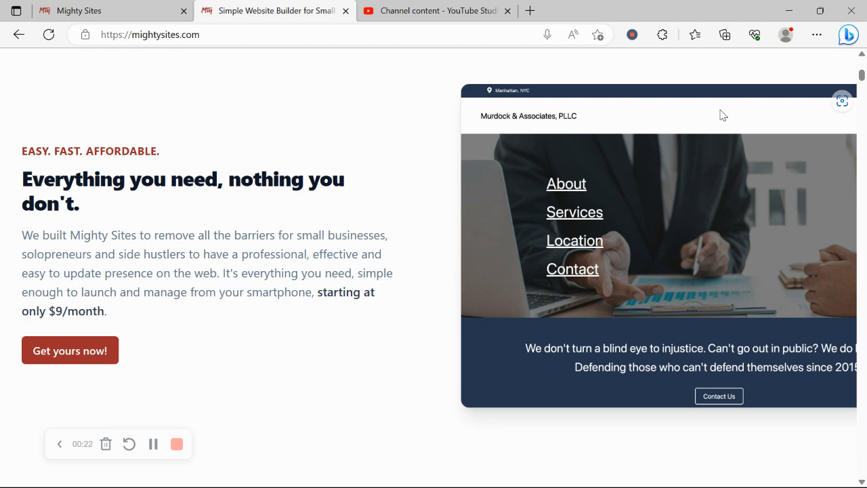
scroll(723, 115, down, 1)
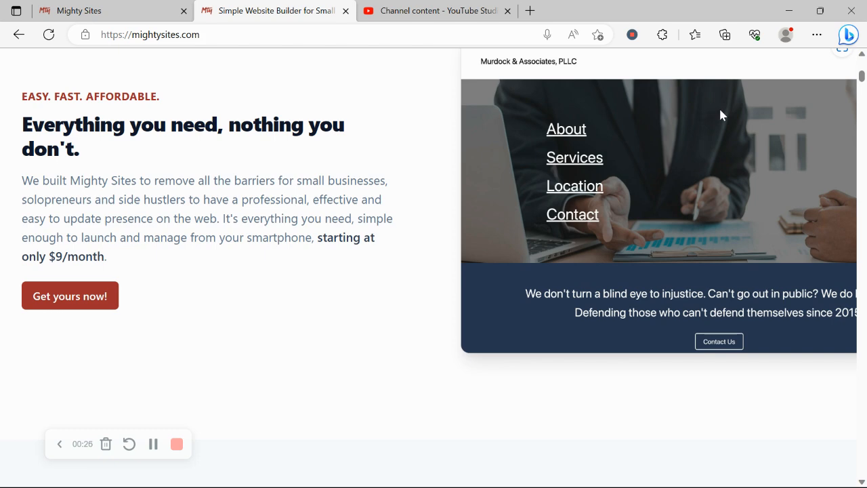
scroll(720, 115, down, 5)
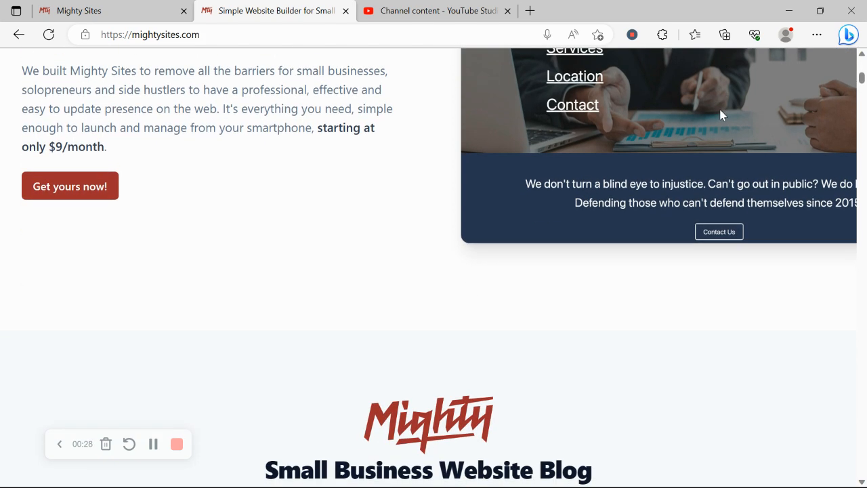
scroll(722, 115, down, 5)
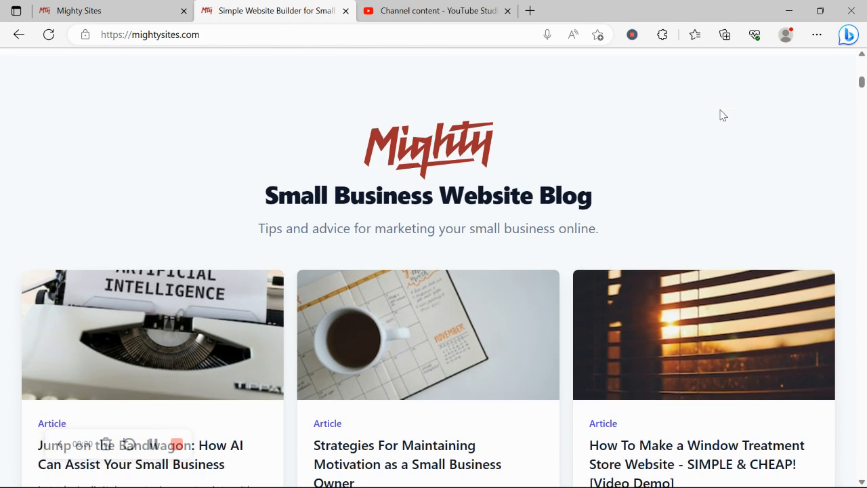
scroll(722, 115, down, 6)
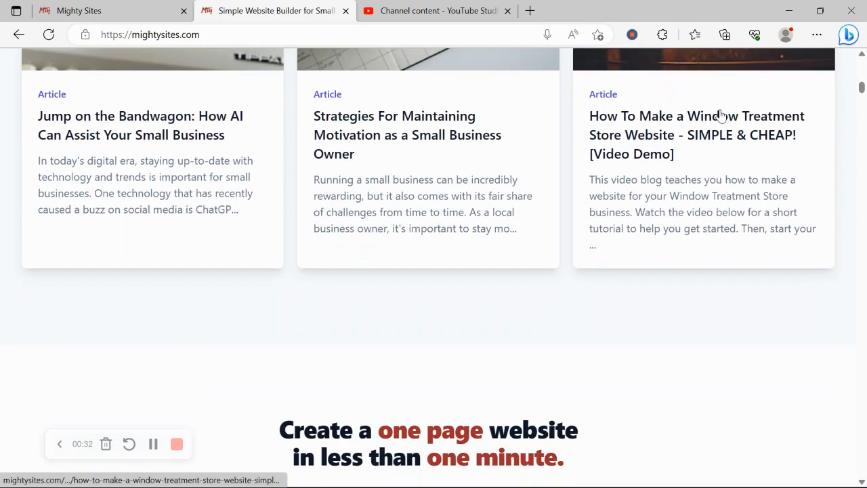
Highlight the homepage headings, including Instant templates, then switch to the template-listing page.
drag(278, 263, 650, 294)
click(641, 341)
scroll(641, 341, down, 5)
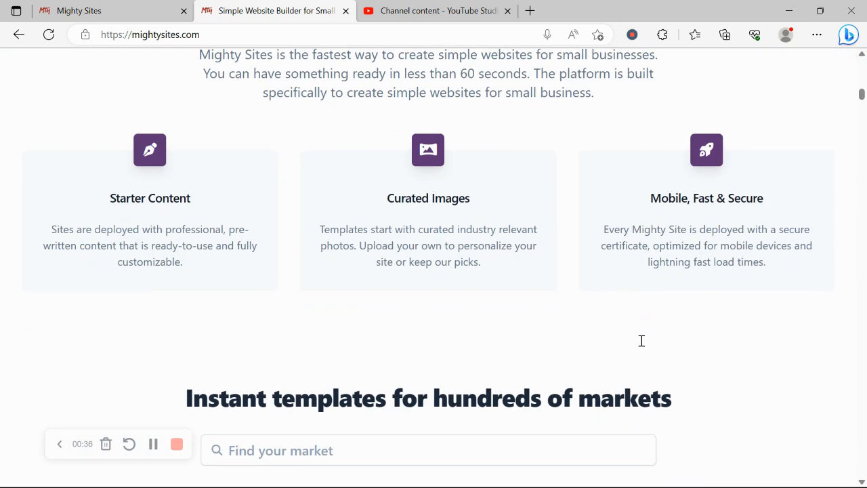
triple_click(290, 399)
click(183, 344)
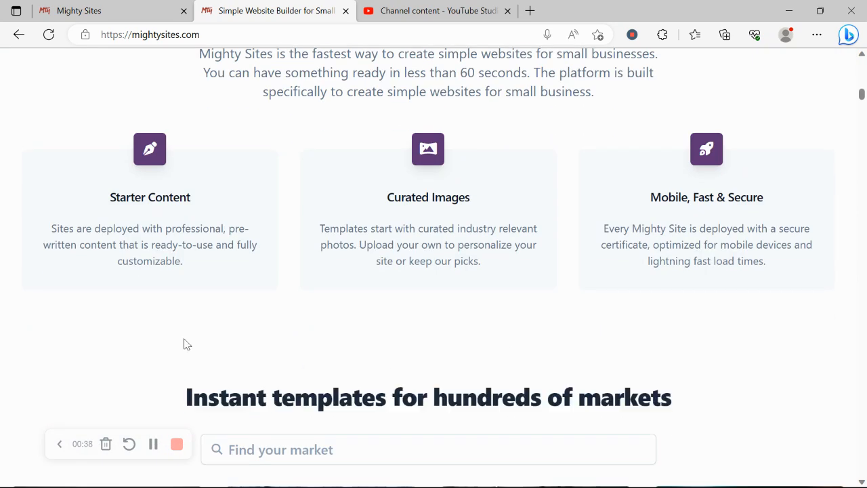
click(136, 7)
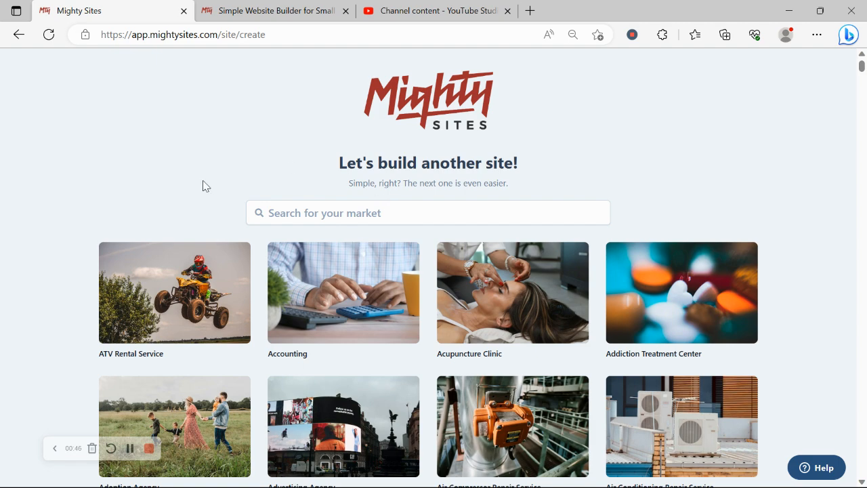
Filter the market templates by 'woodw' and start a site from the Woodworker template.
scroll(206, 185, down, 3)
scroll(204, 185, down, 5)
scroll(204, 185, down, 6)
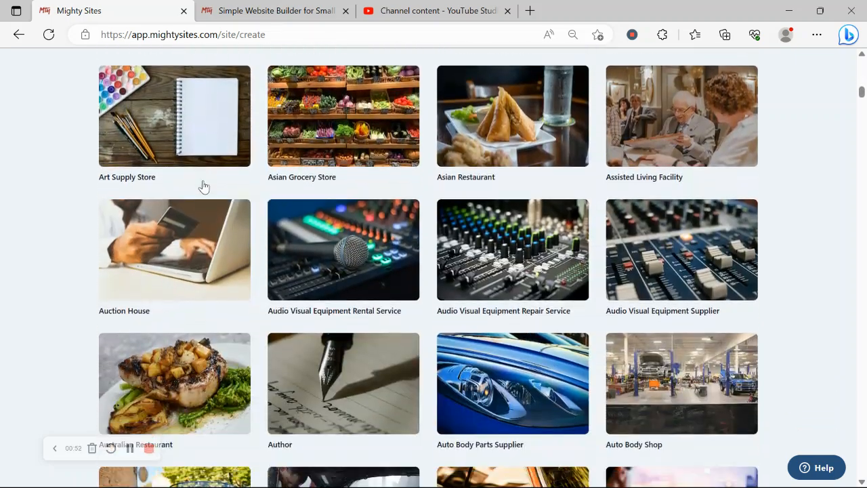
scroll(204, 186, up, 9)
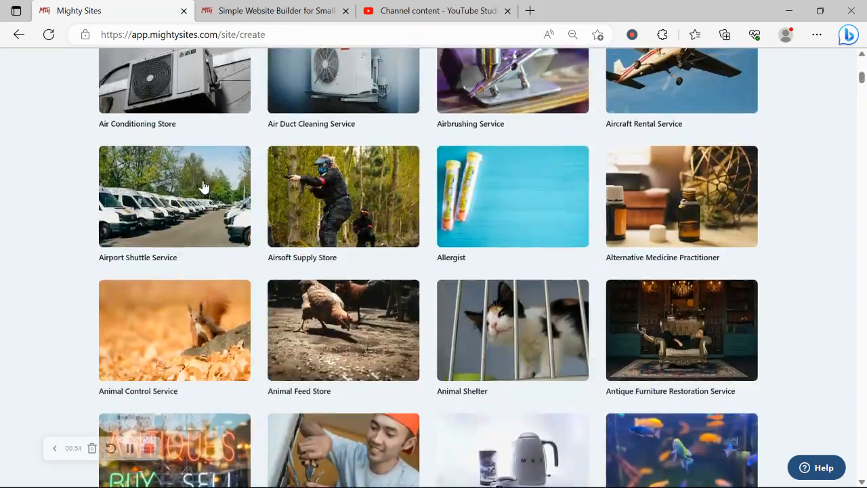
scroll(203, 185, up, 7)
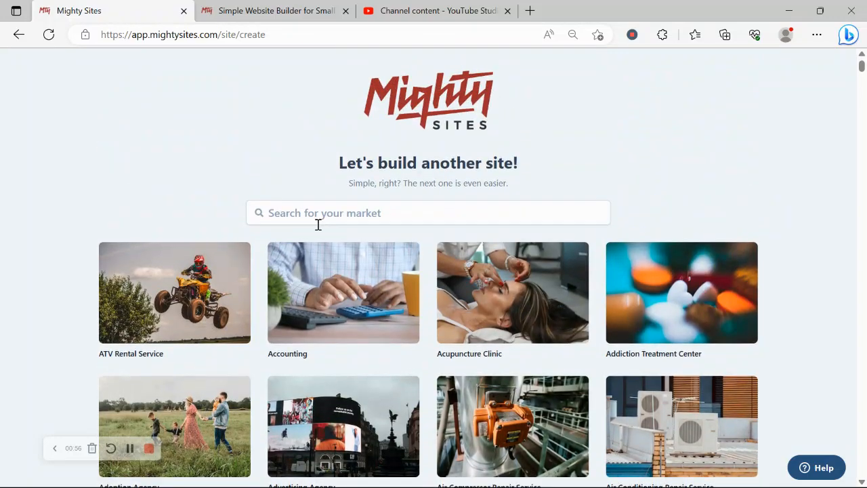
click(318, 223)
text(woodw)
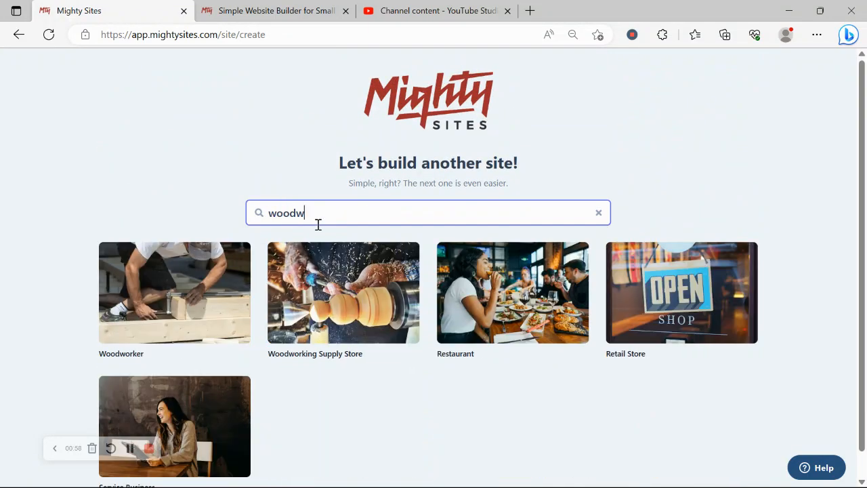
click(176, 317)
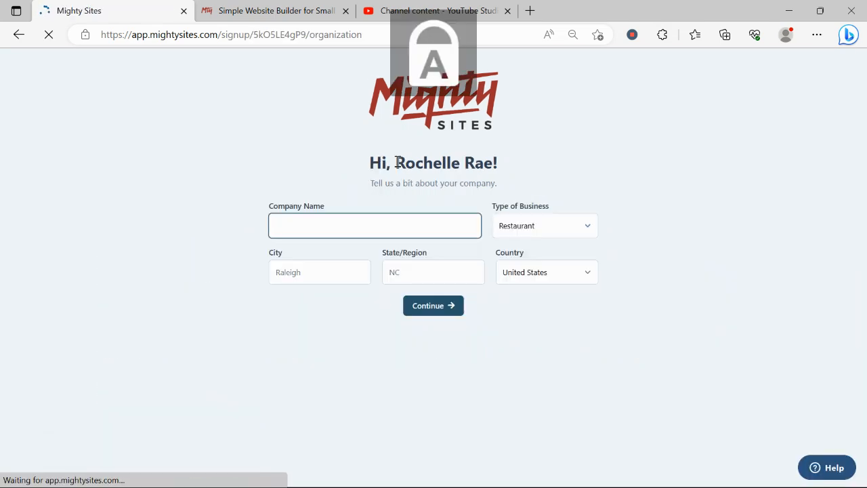
Enter RR Woodworking as the company name and Denver as the city.
text(RR)
key(Caps_Lock)
text(Woodwo)
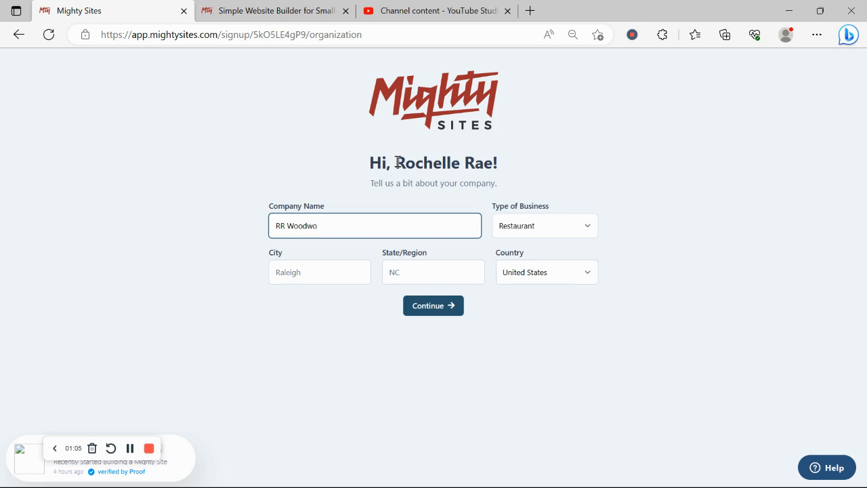
text(rking)
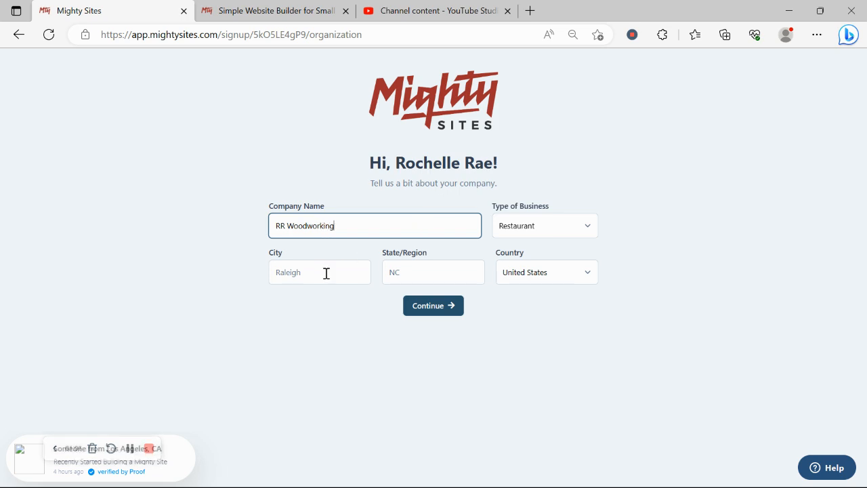
click(326, 273)
key(Caps_Lock)
text(D)
key(Caps_Lock)
text(en)
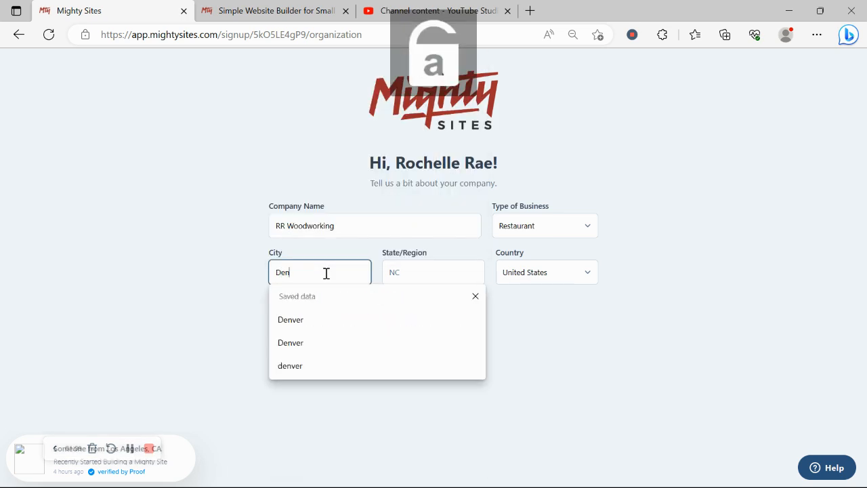
text(ver)
Enter Colorado as the state, choose Service as business type, and submit.
click(395, 272)
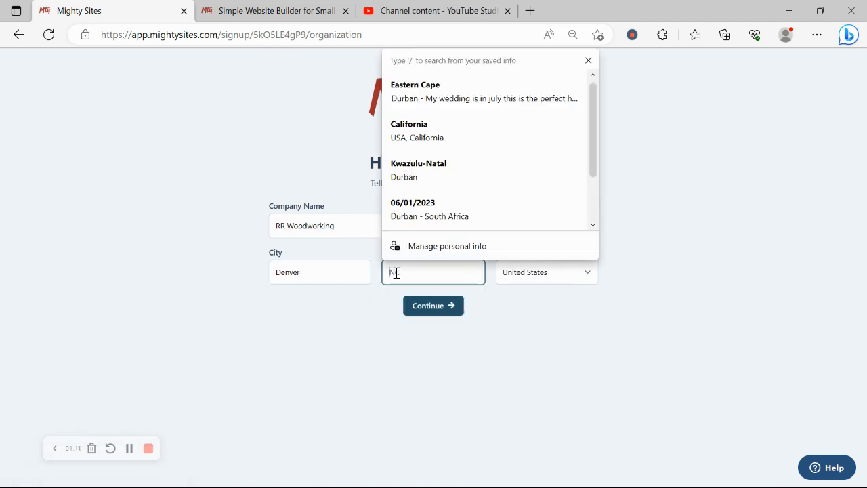
key(Caps_Lock)
text(C)
key(Caps_Lock)
text(olo)
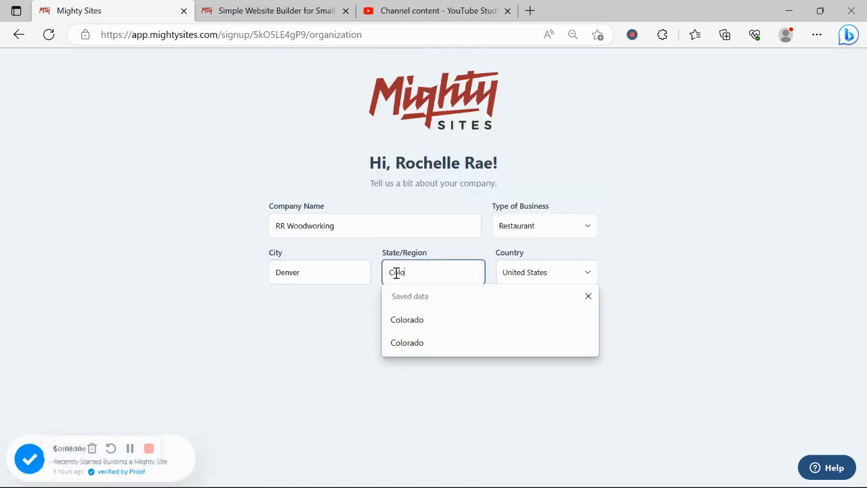
text(rado)
click(535, 225)
click(538, 269)
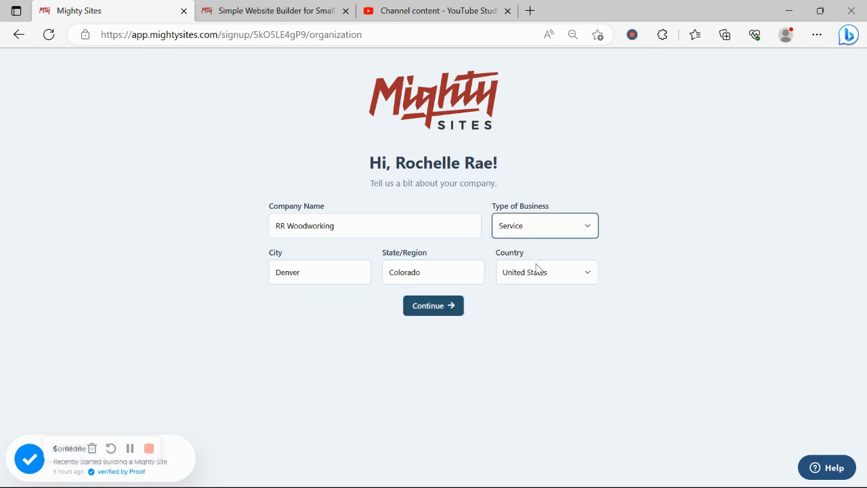
click(454, 306)
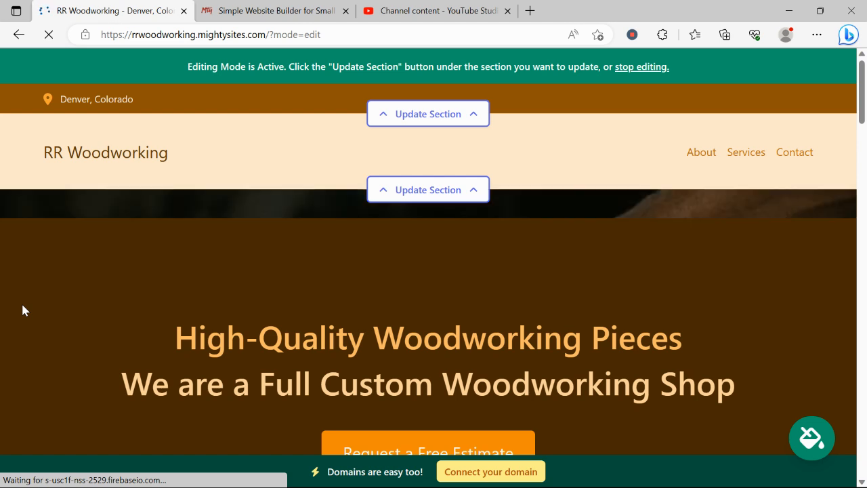
scroll(22, 311, down, 3)
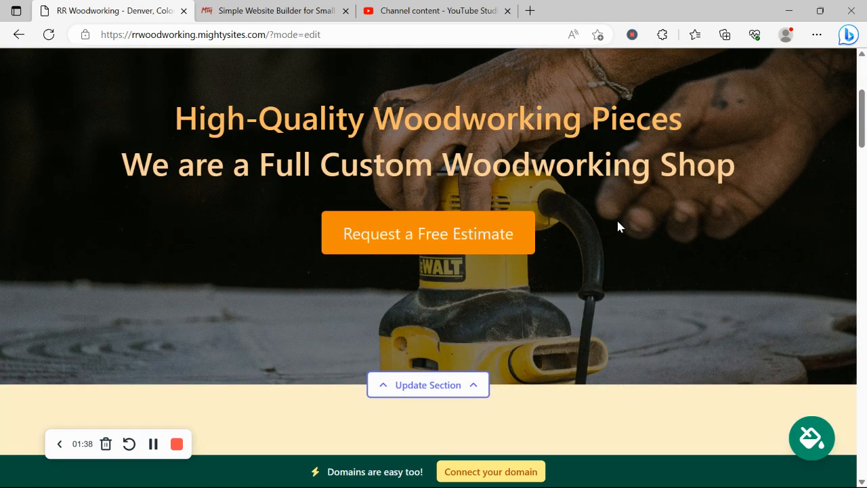
scroll(616, 226, down, 3)
scroll(617, 226, down, 5)
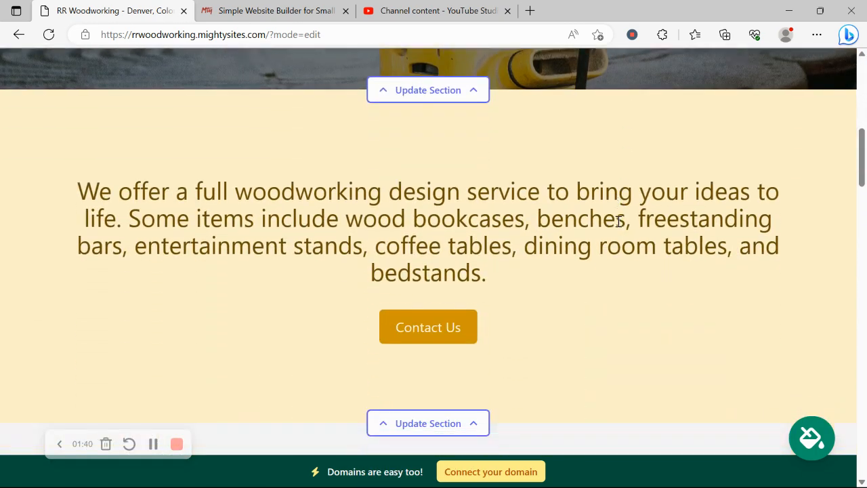
scroll(617, 226, down, 3)
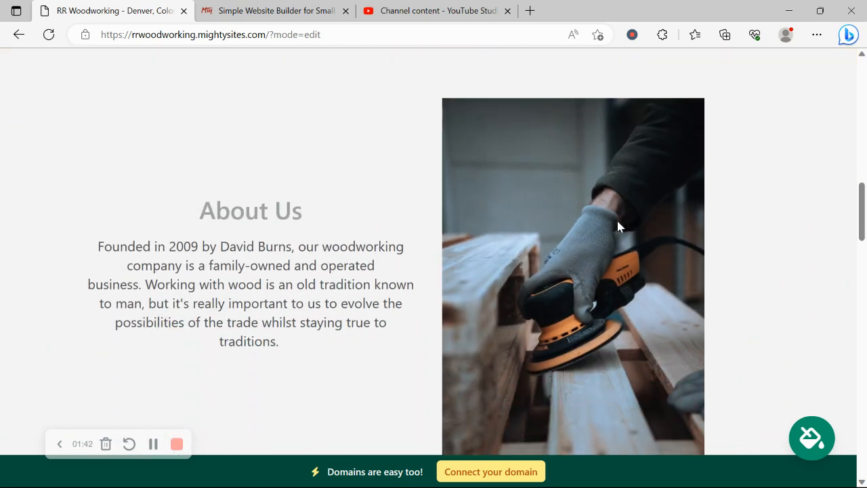
scroll(622, 326, down, 6)
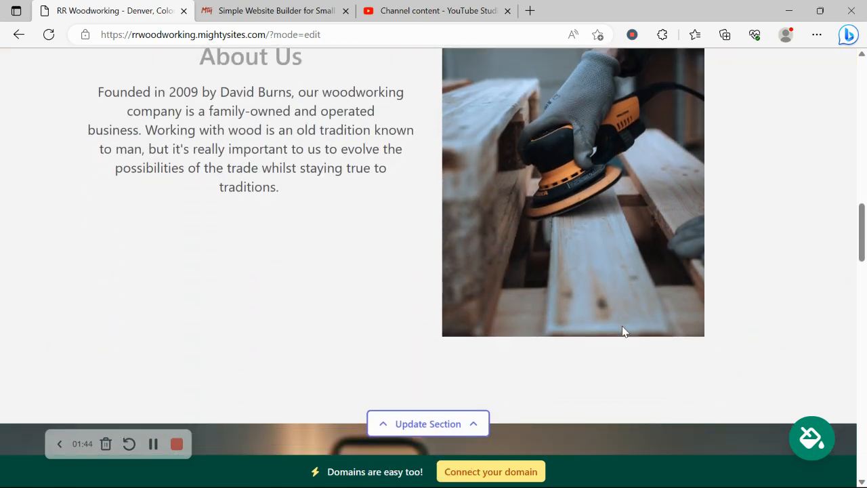
scroll(622, 327, down, 3)
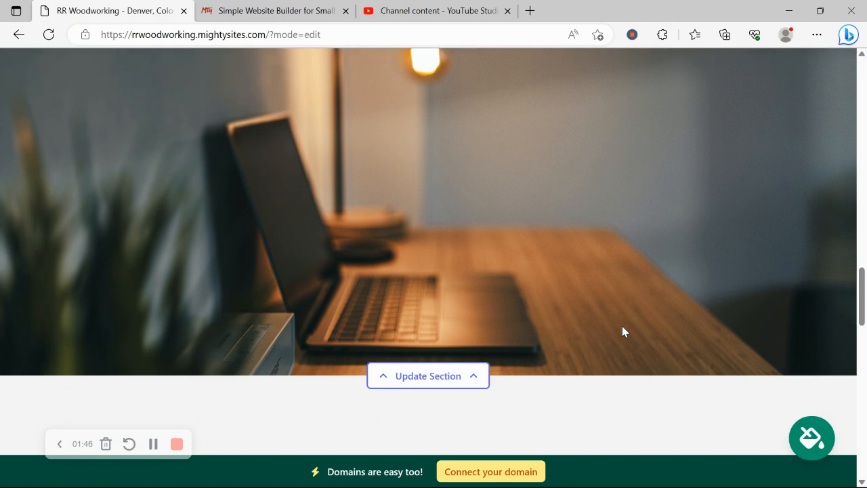
scroll(622, 331, down, 5)
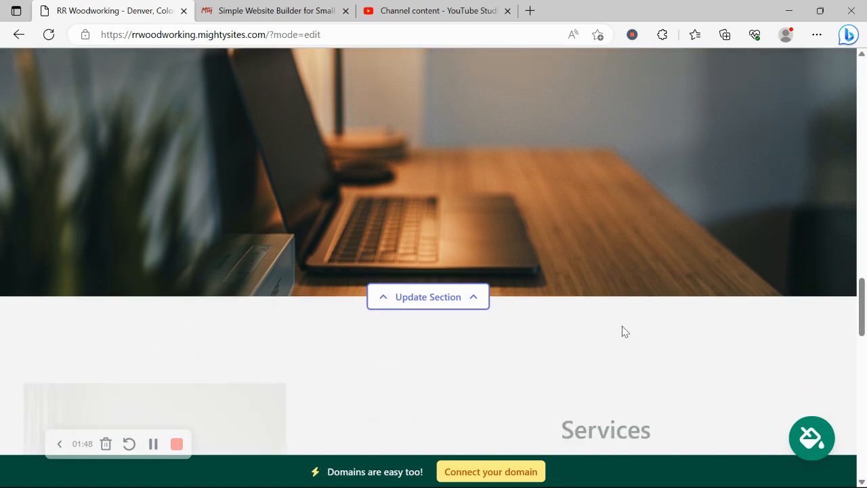
scroll(623, 328, down, 1)
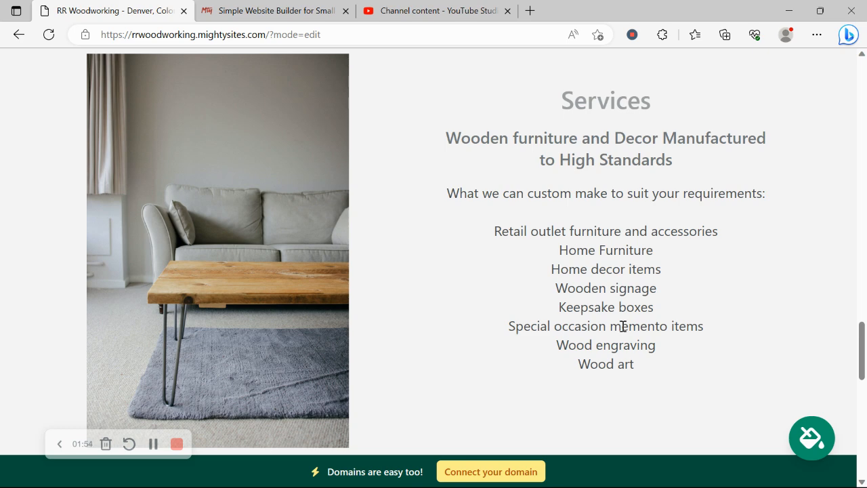
scroll(623, 326, down, 2)
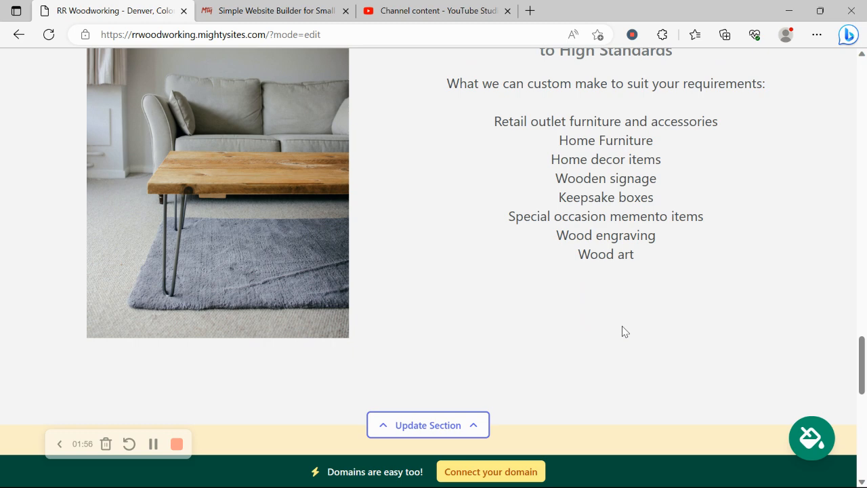
scroll(624, 329, down, 7)
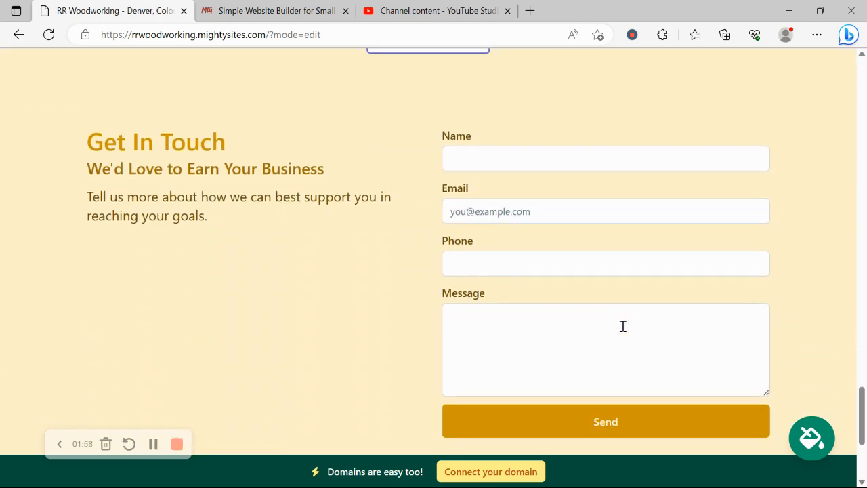
scroll(622, 327, down, 3)
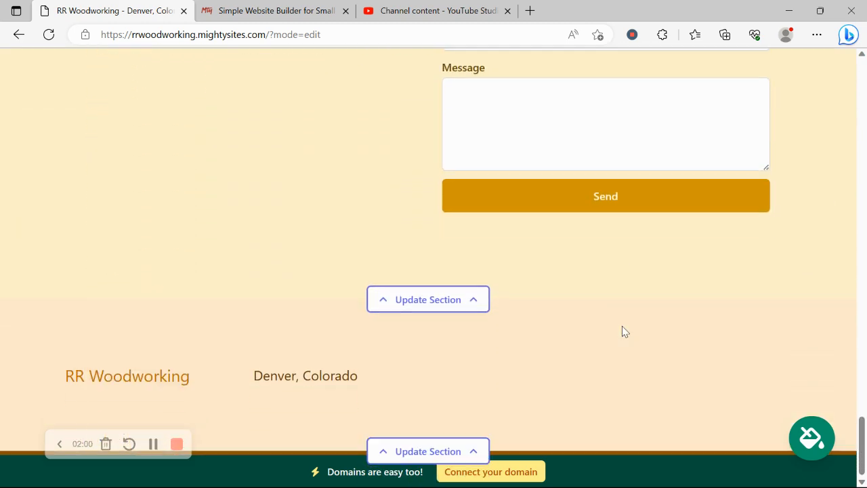
scroll(622, 332, up, 4)
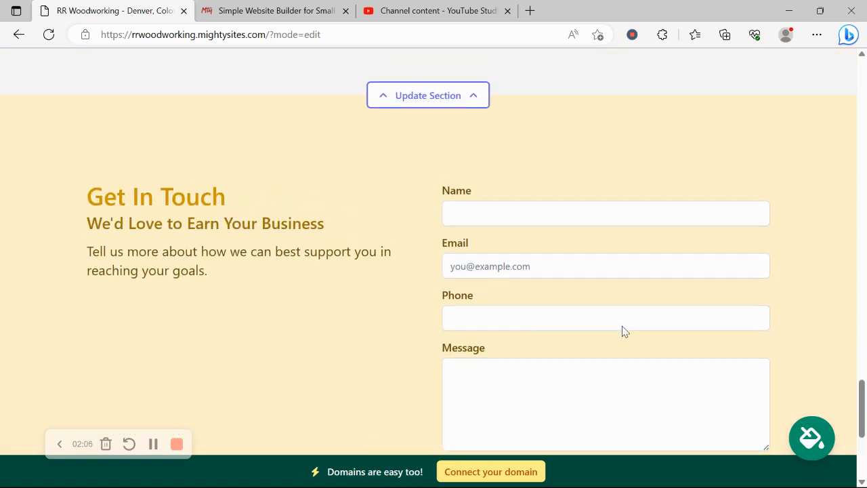
scroll(622, 326, up, 7)
scroll(624, 332, up, 7)
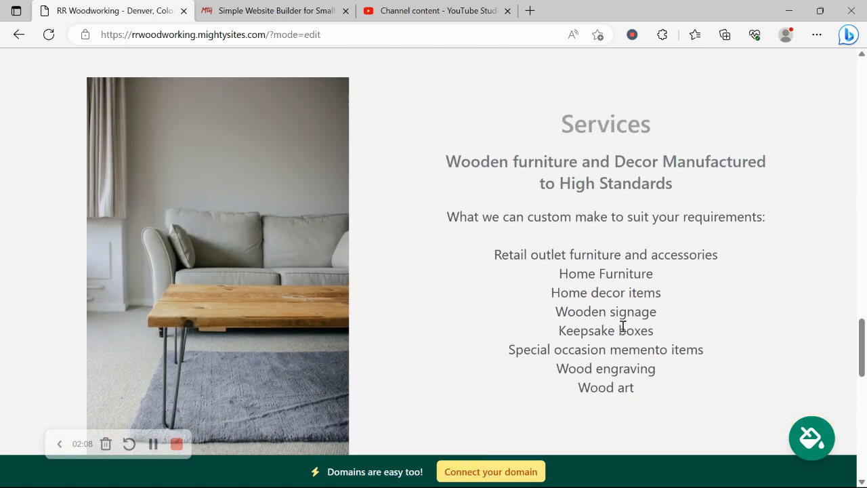
scroll(625, 332, up, 6)
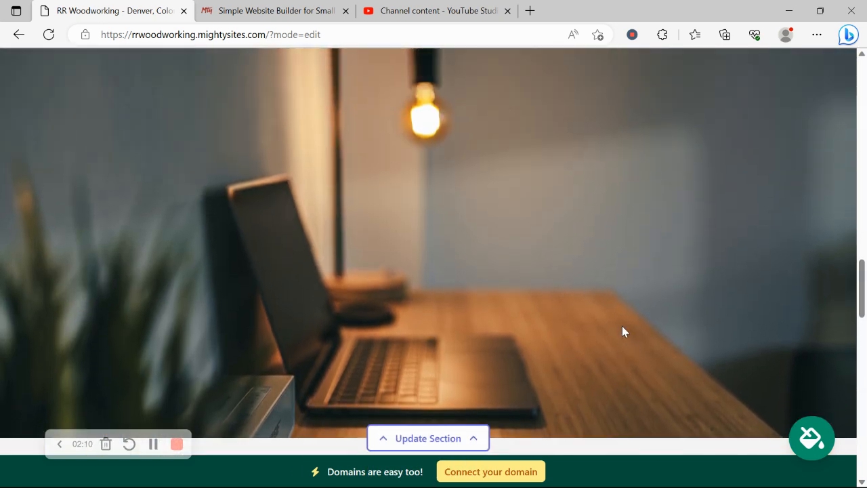
scroll(622, 326, up, 8)
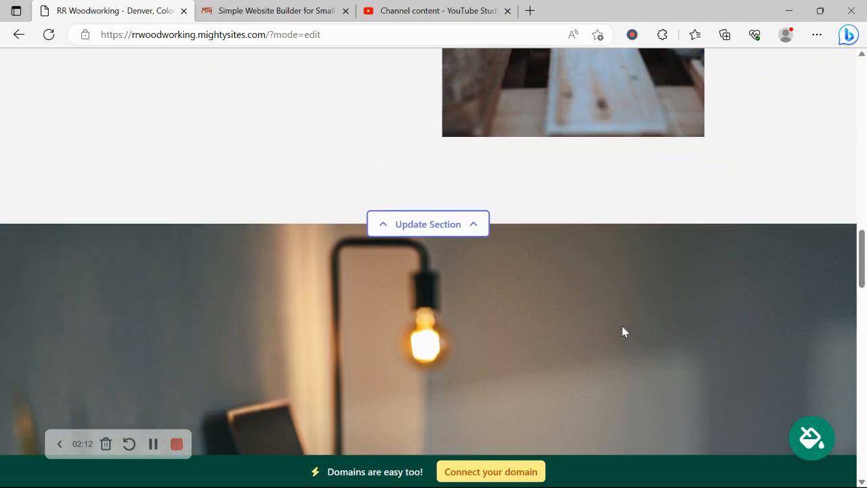
scroll(622, 326, up, 10)
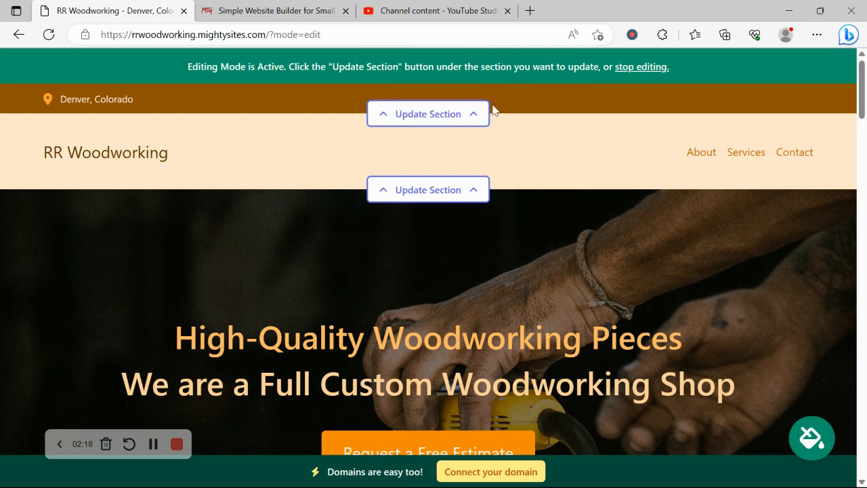
Enter the organization email in the contact bar and set it to show on the site.
click(466, 115)
click(460, 218)
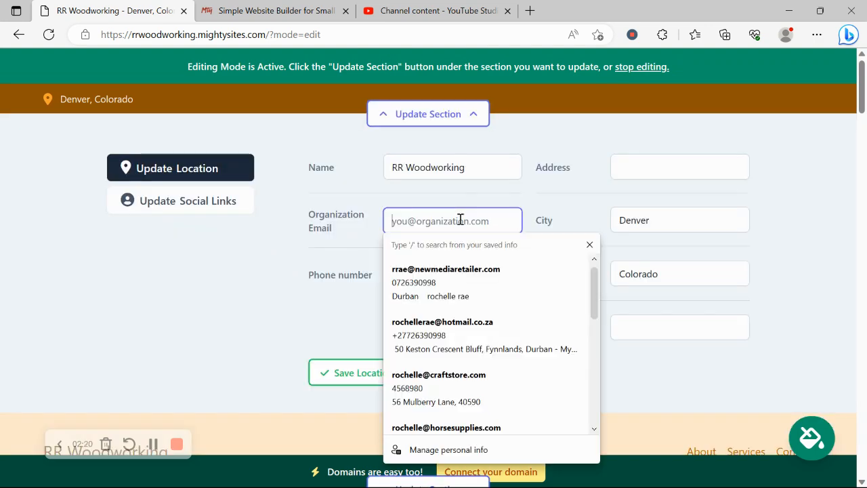
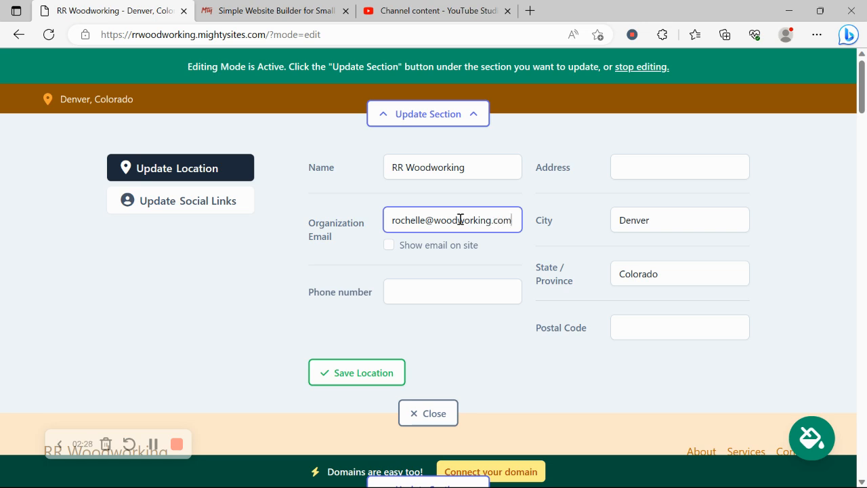
click(389, 244)
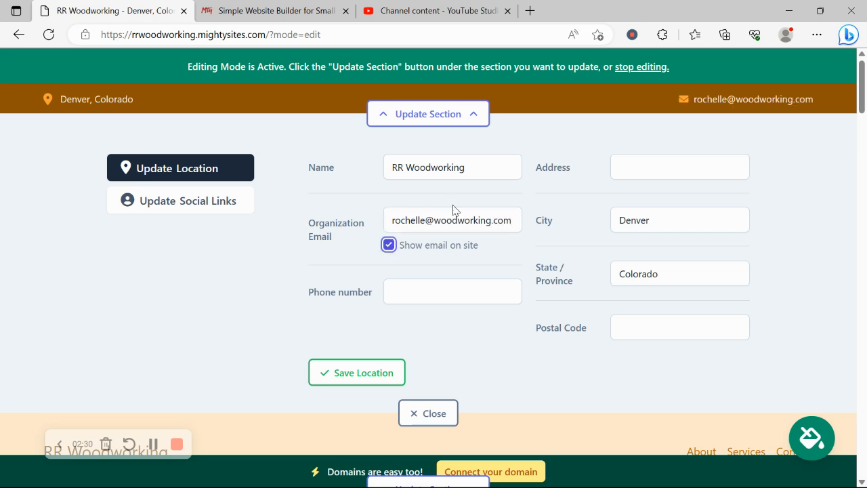
Add the business phone number and street address, then save the location.
click(424, 292)
text(4)
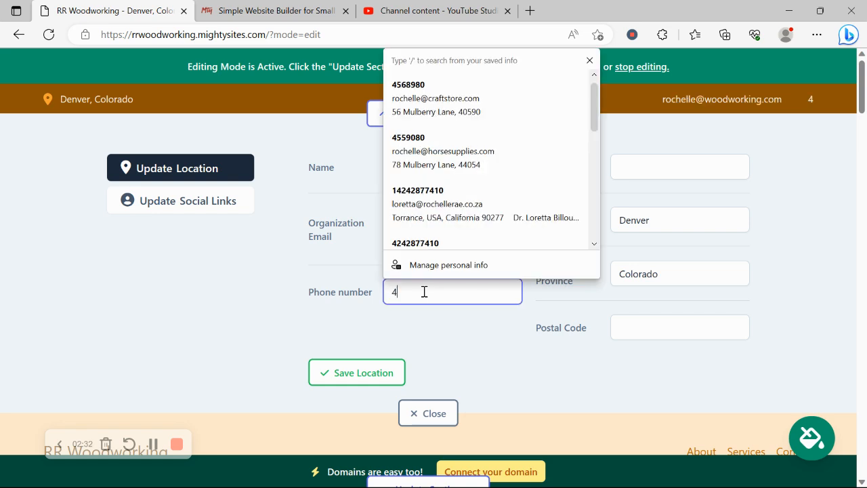
text(56-90890)
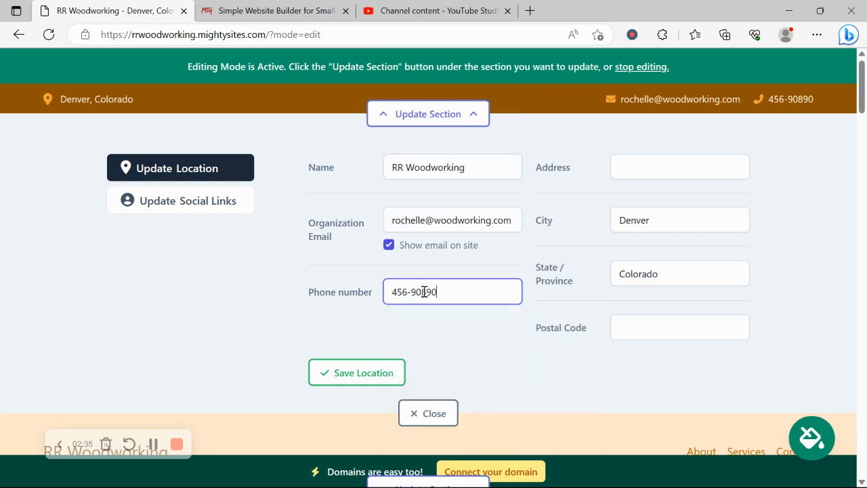
click(658, 168)
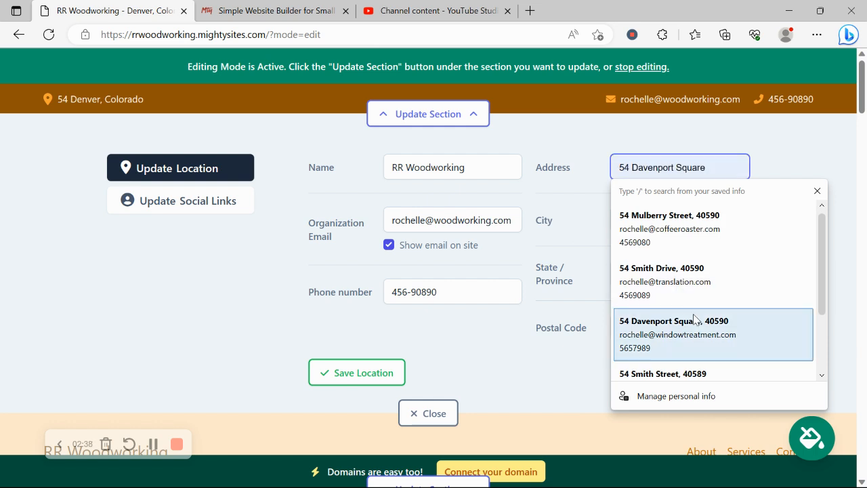
click(693, 339)
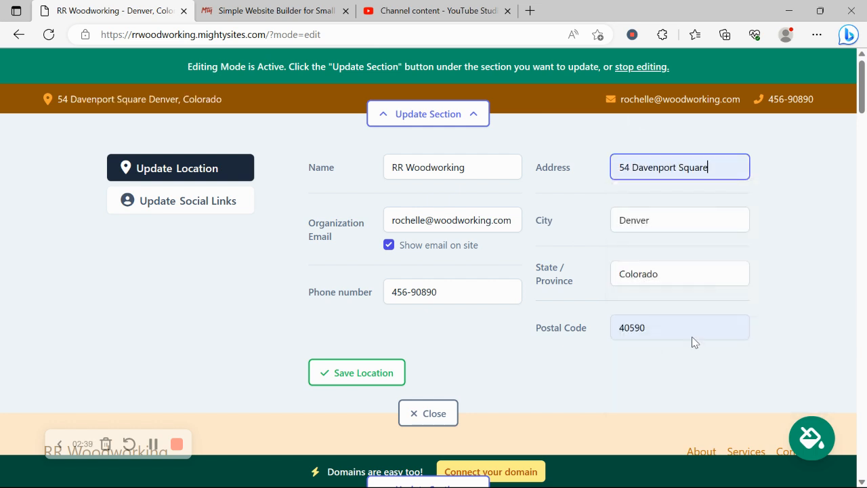
click(346, 382)
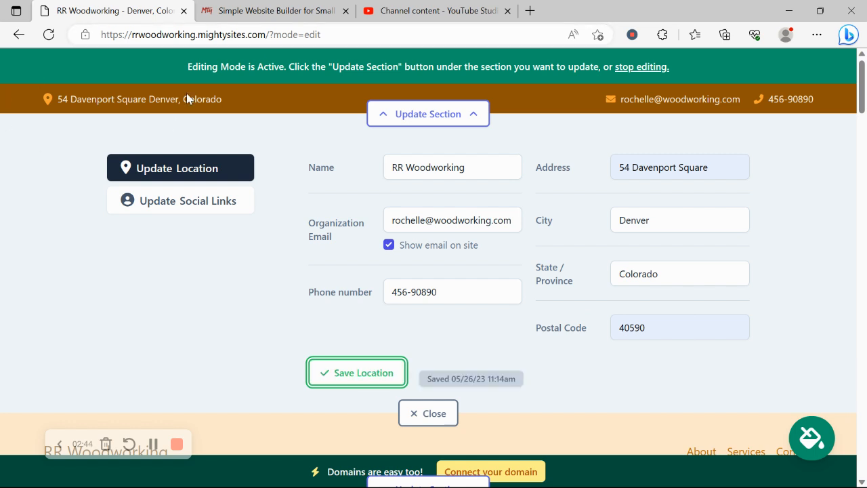
Link Instagram handle 'mightysites' and Twitter handle 'mightysitesusa', save, and close the editor.
click(218, 205)
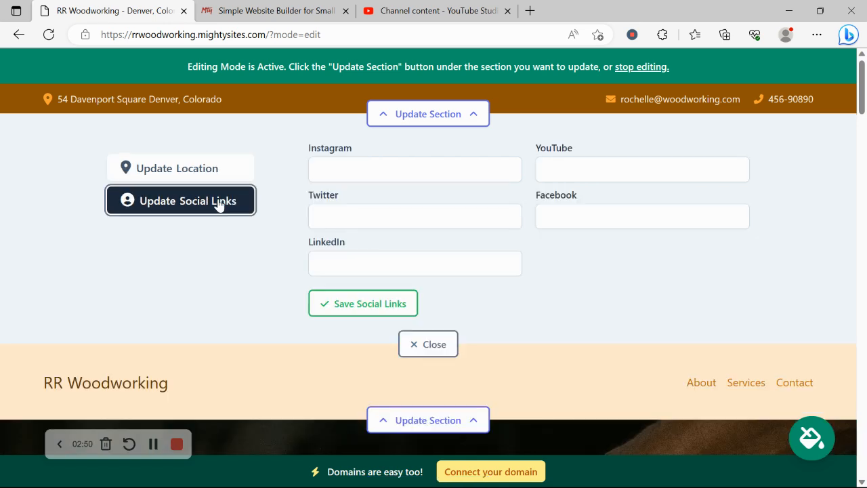
click(363, 160)
text(mightys)
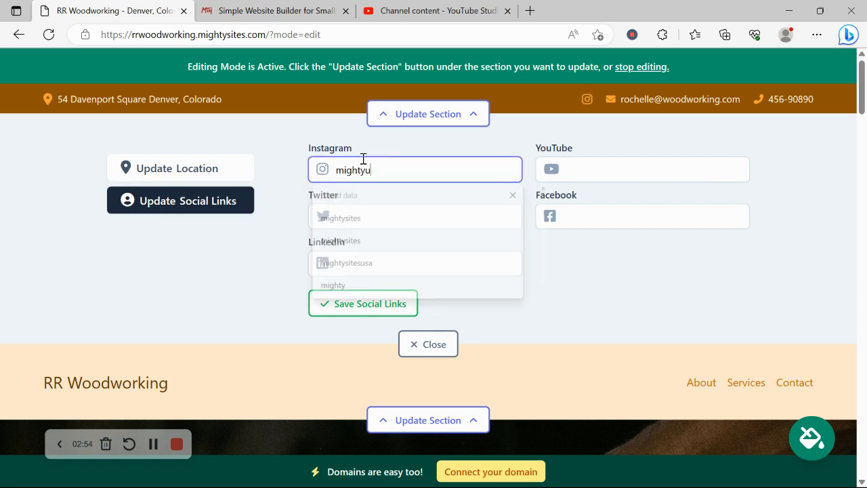
text(itews)
key(BackSpace)
key(BackSpace)
text(s)
key(Return)
click(419, 220)
text(mightysitesusa)
click(383, 304)
click(428, 345)
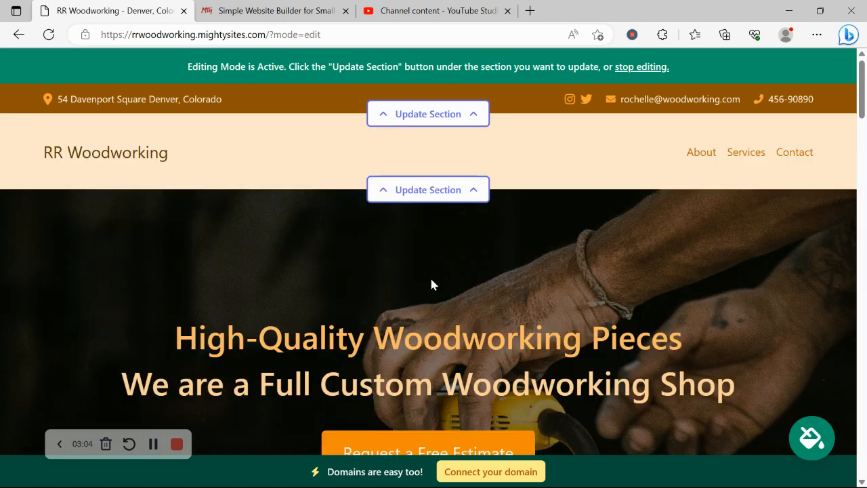
Upload the Mighty Sites Logo YouTube image from Pictures as the header logo and save it.
click(433, 193)
click(243, 287)
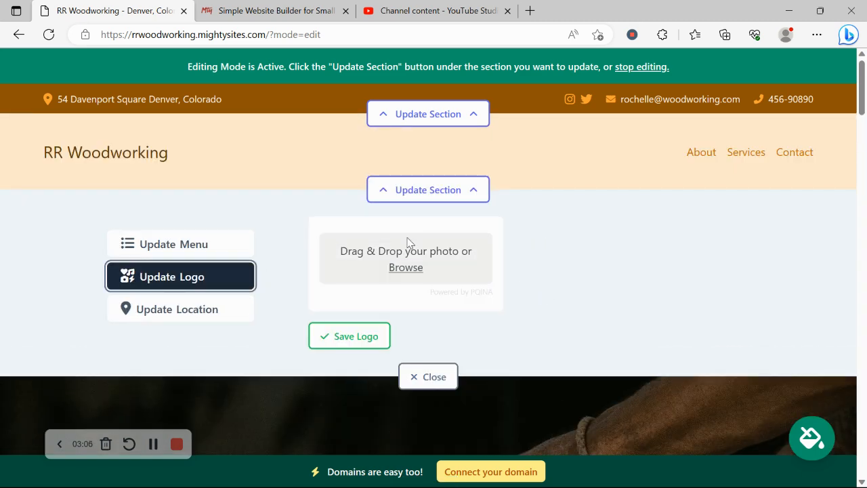
click(406, 283)
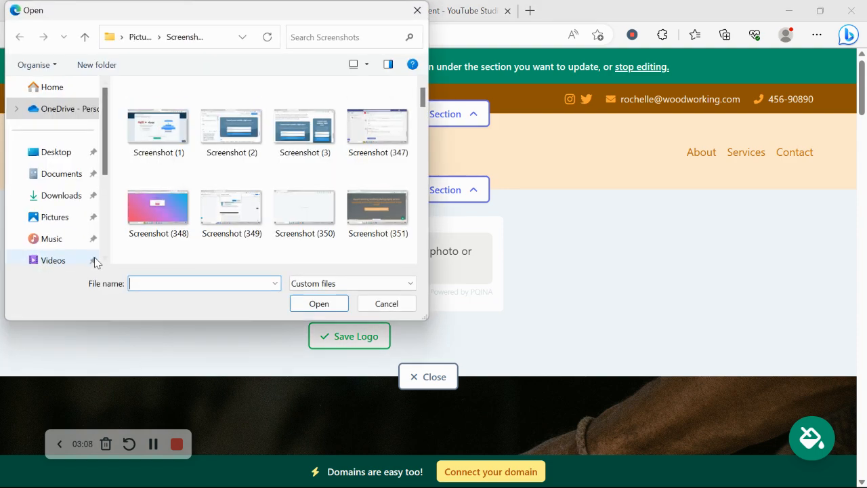
click(67, 223)
scroll(422, 134, down, 5)
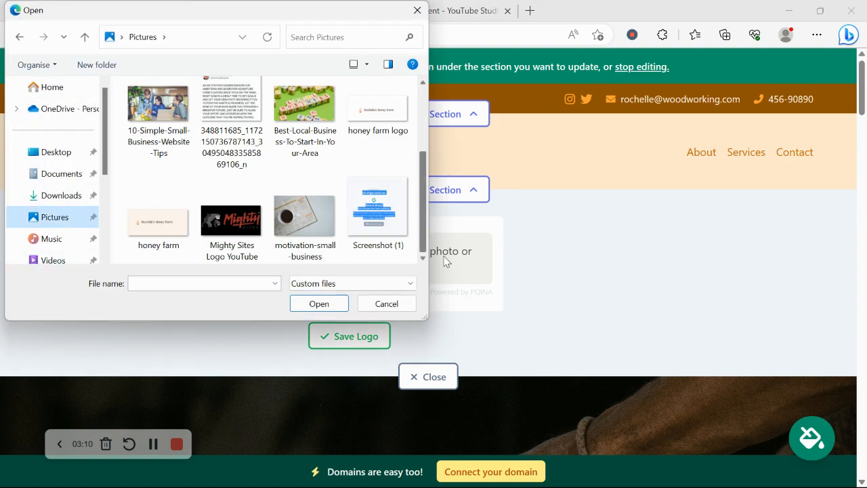
click(233, 225)
double_click(232, 224)
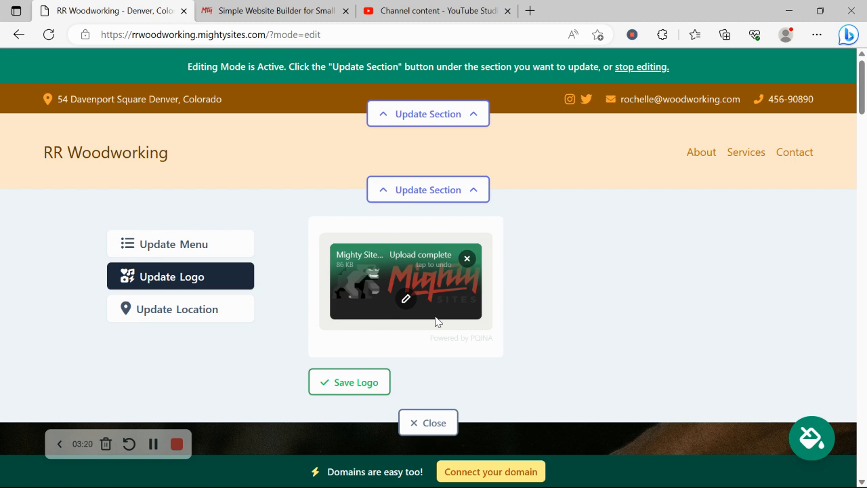
click(364, 387)
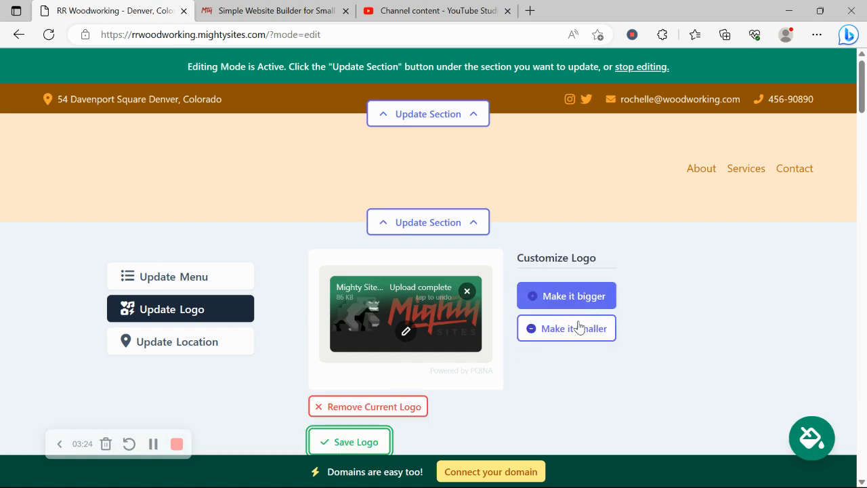
scroll(543, 255, down, 2)
scroll(487, 291, down, 1)
click(412, 343)
Browse the colour theme sets, apply the brown-and-gold theme, and save it.
scroll(205, 240, down, 6)
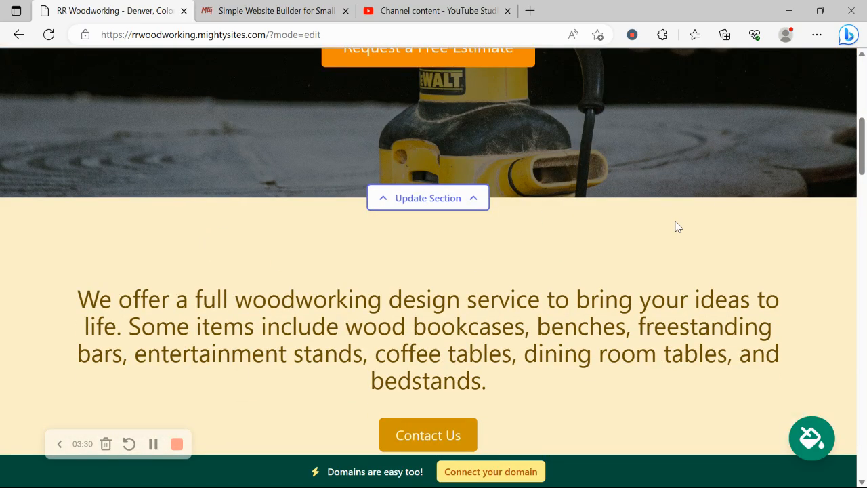
scroll(655, 116, down, 1)
scroll(657, 124, down, 1)
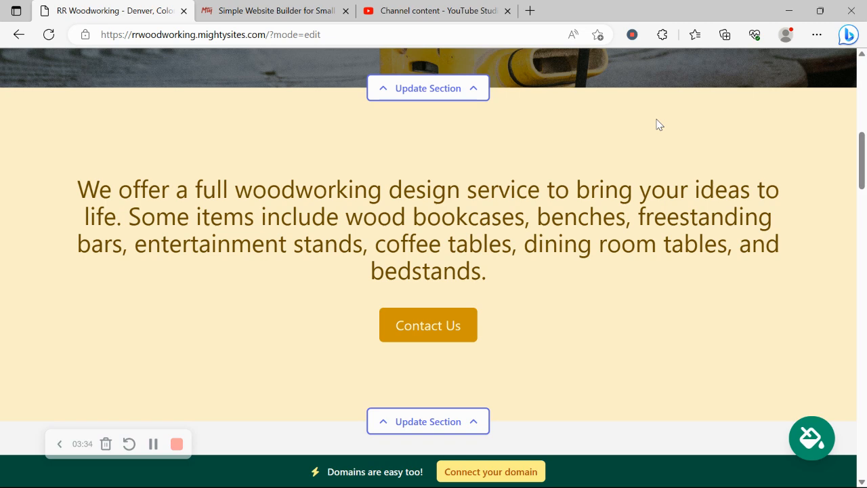
click(798, 436)
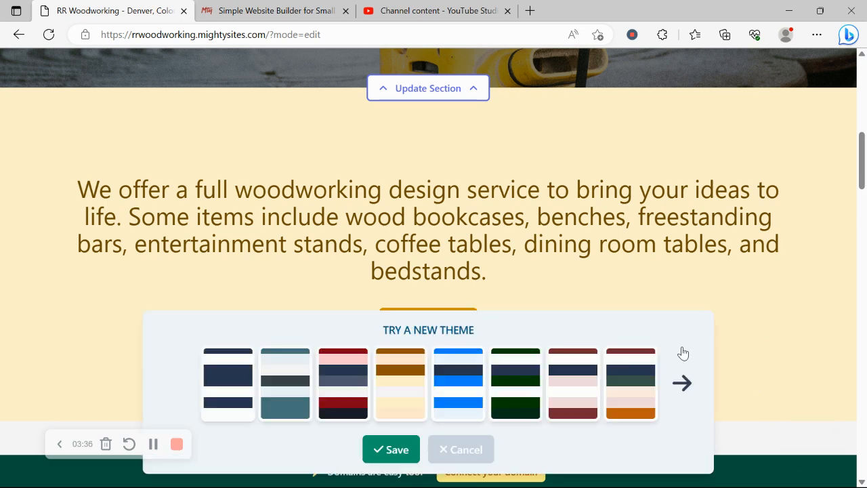
click(674, 361)
click(674, 361)
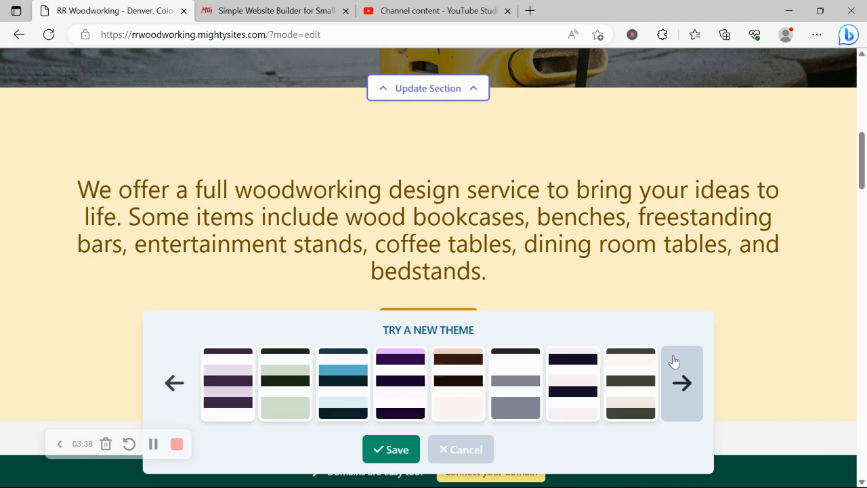
click(674, 361)
click(674, 361)
click(674, 361)
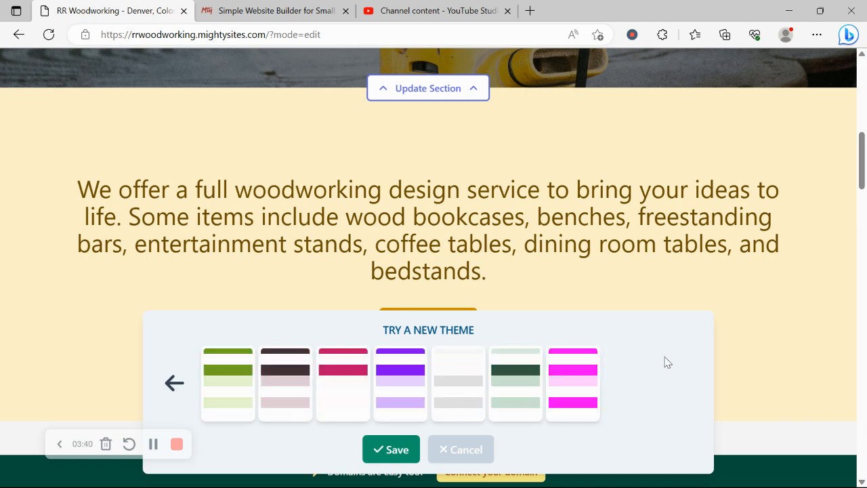
click(176, 397)
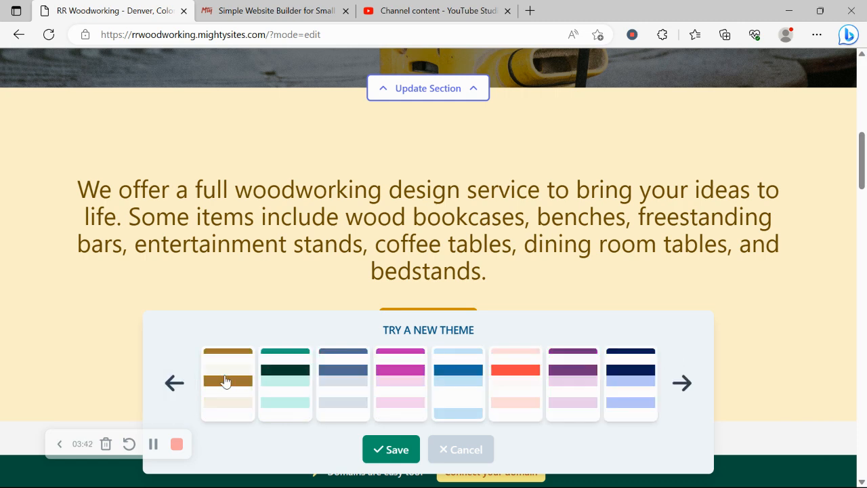
click(226, 381)
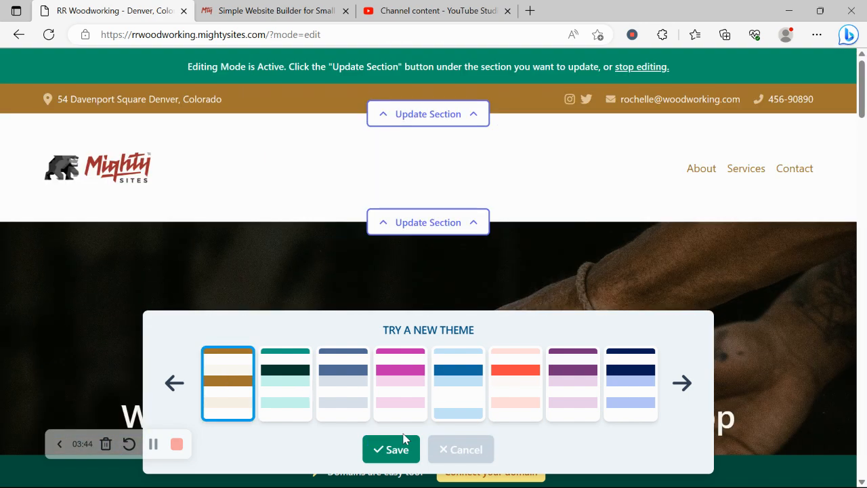
click(379, 448)
scroll(466, 311, down, 6)
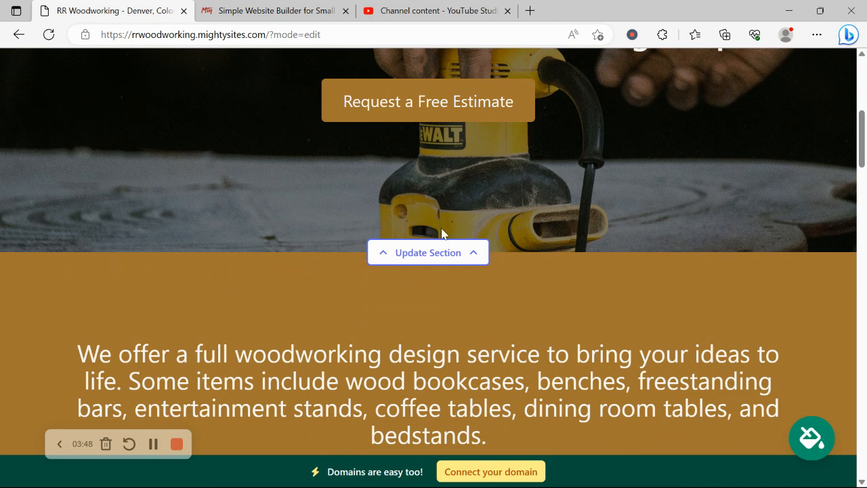
click(430, 252)
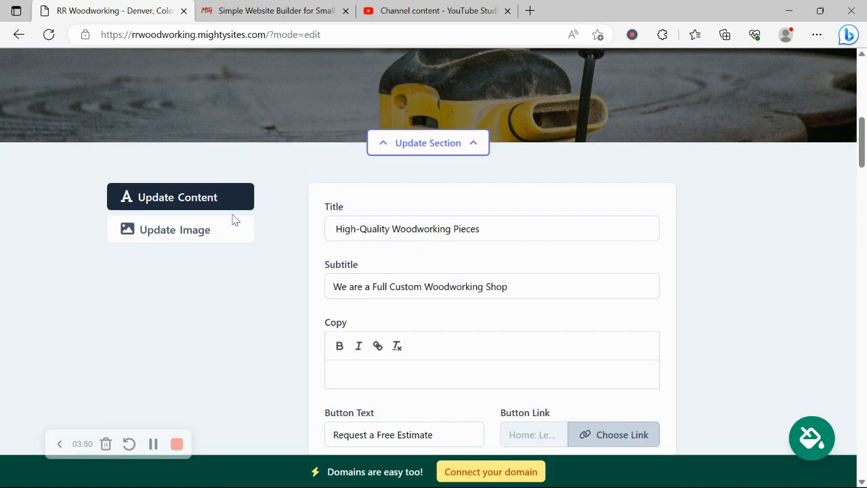
click(223, 229)
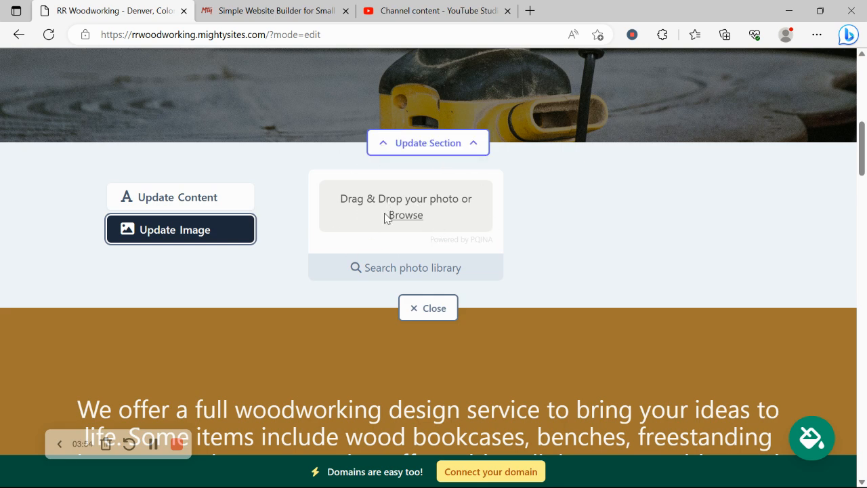
click(421, 268)
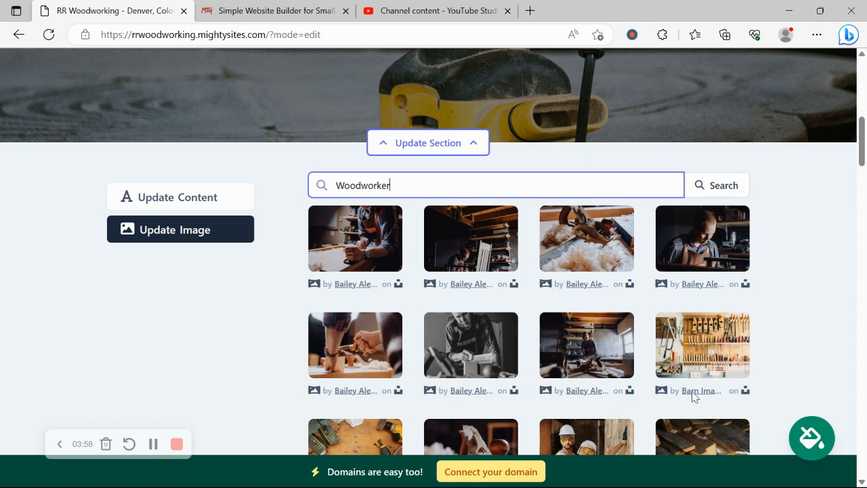
click(232, 349)
scroll(233, 350, down, 2)
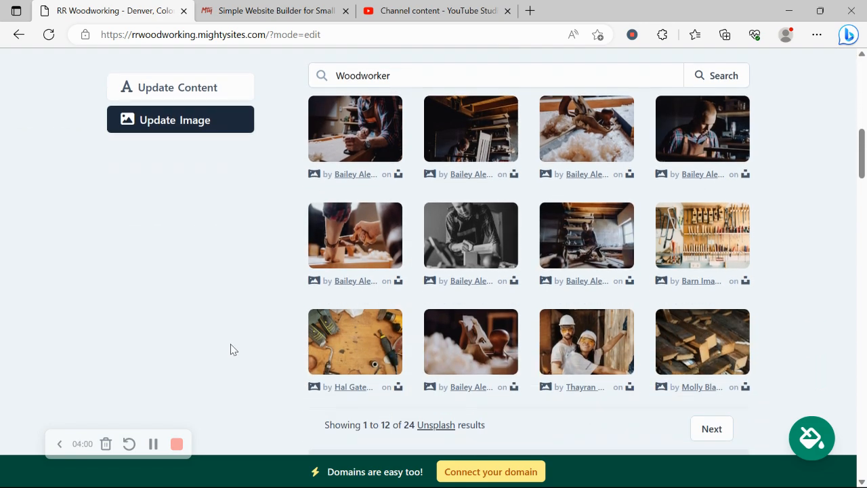
scroll(233, 350, up, 2)
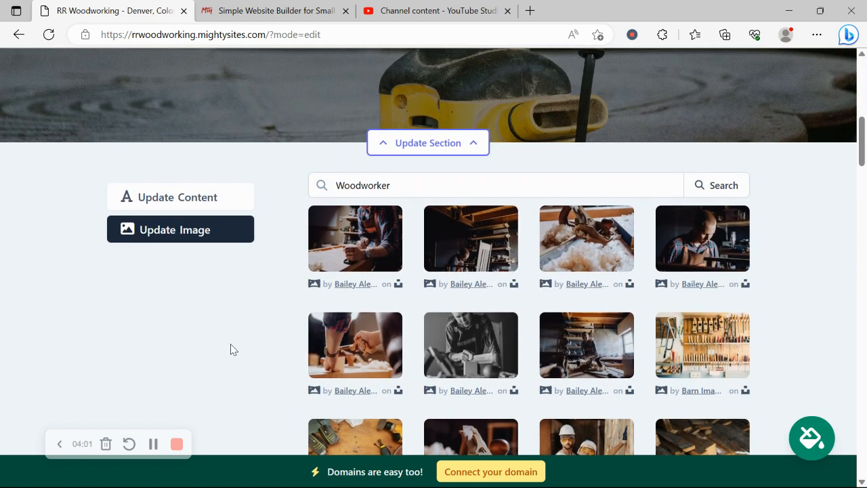
click(230, 199)
scroll(230, 199, down, 1)
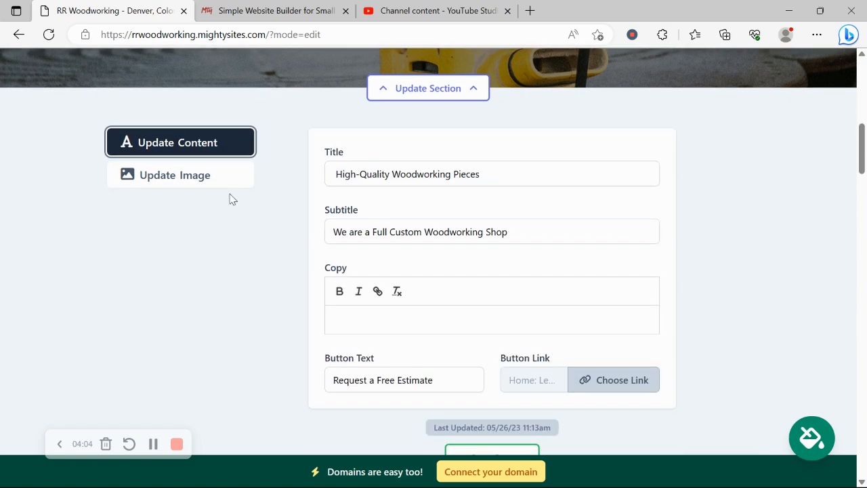
scroll(230, 199, up, 3)
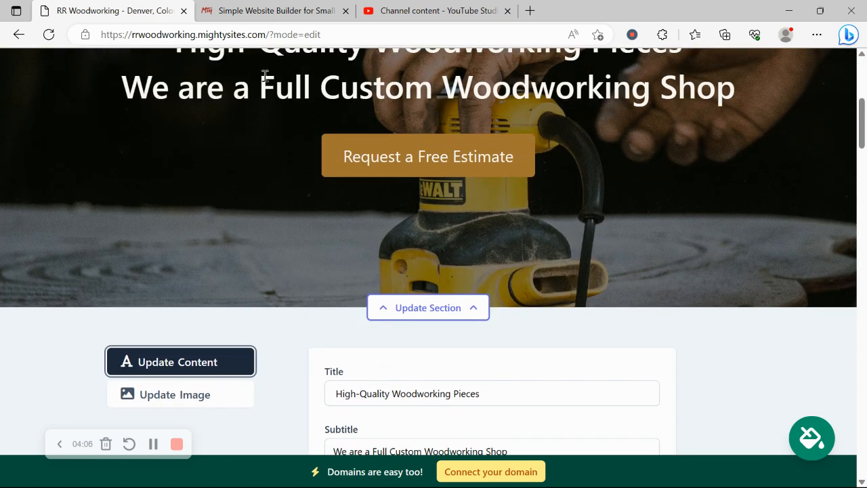
scroll(434, 192, down, 5)
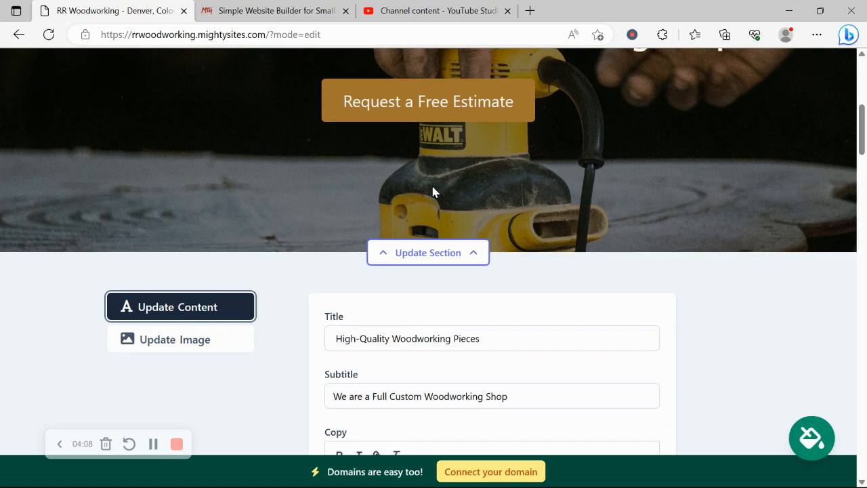
drag(452, 214, 278, 236)
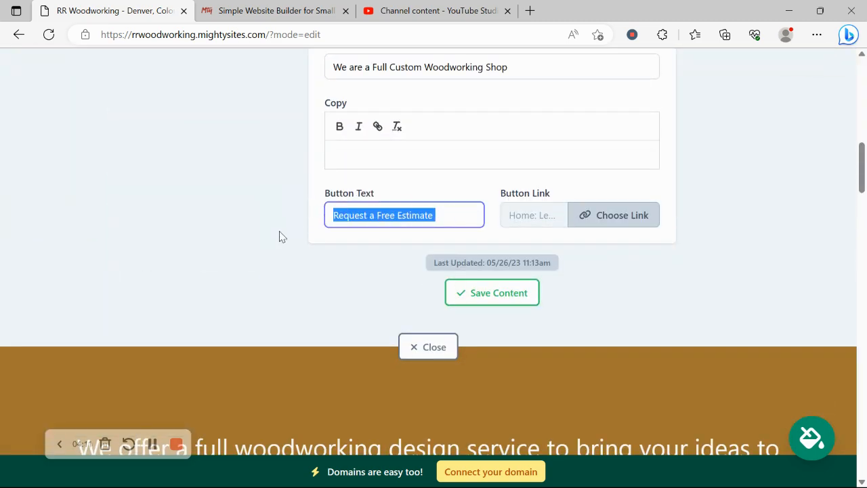
click(628, 214)
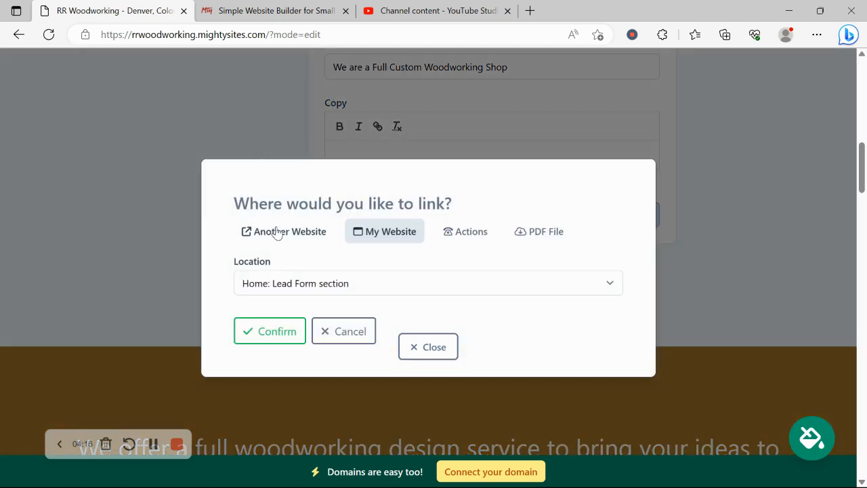
click(278, 234)
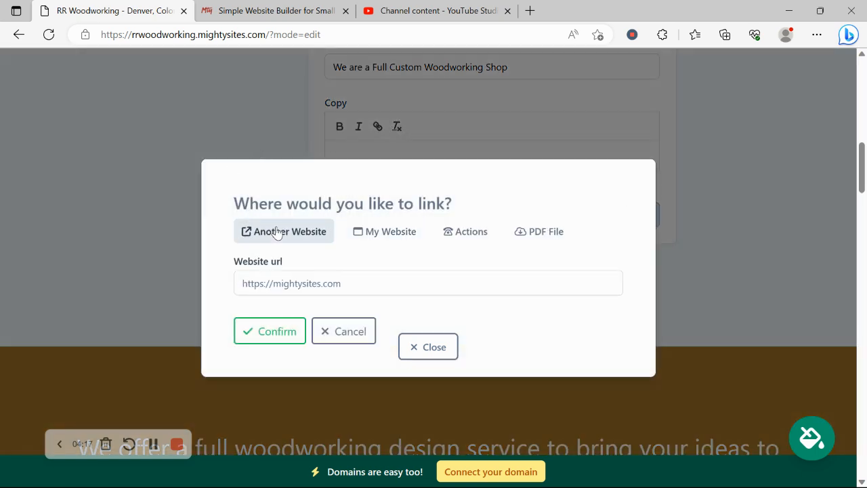
click(472, 233)
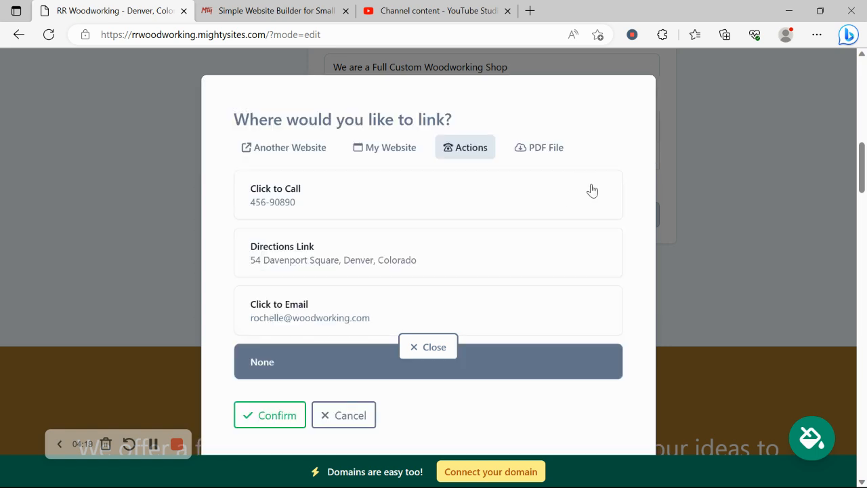
click(537, 155)
click(443, 347)
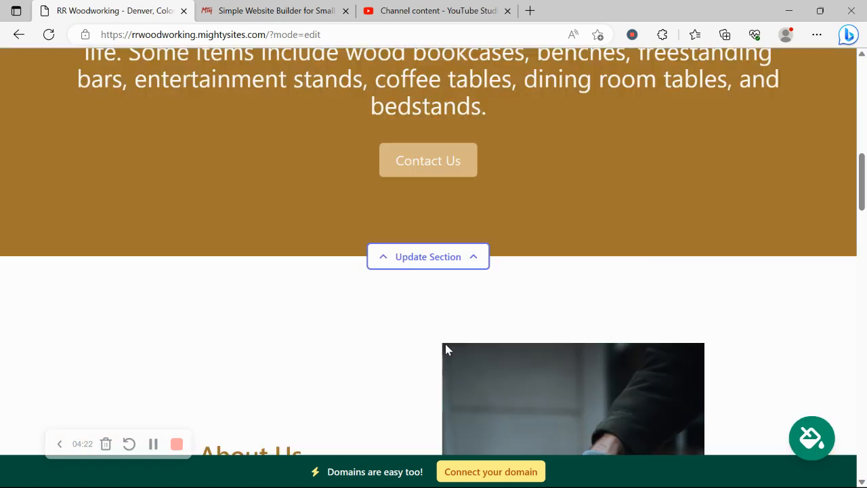
scroll(445, 349, up, 3)
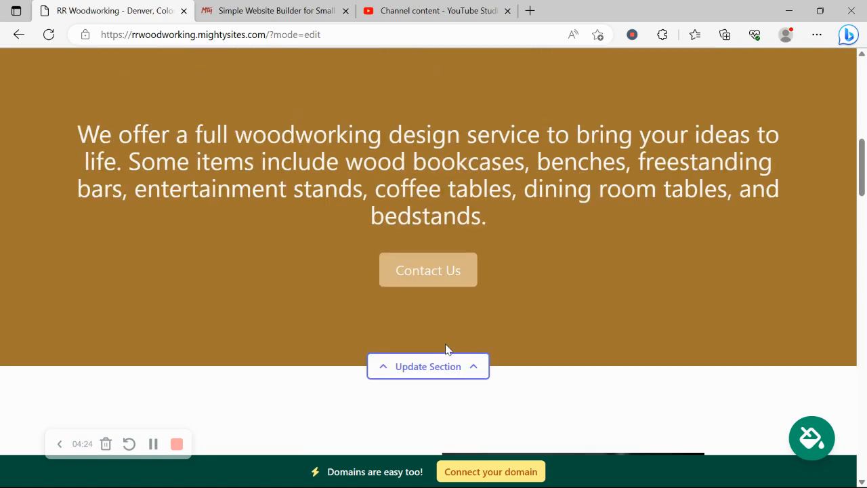
scroll(446, 349, down, 10)
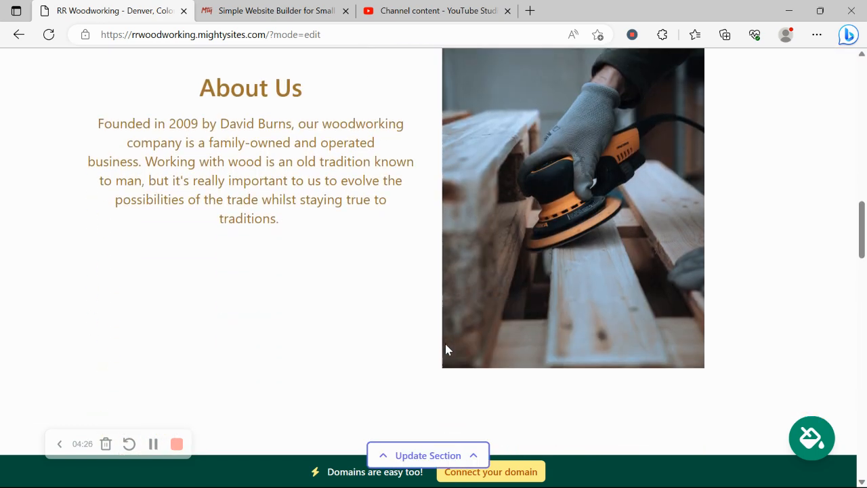
scroll(445, 349, down, 8)
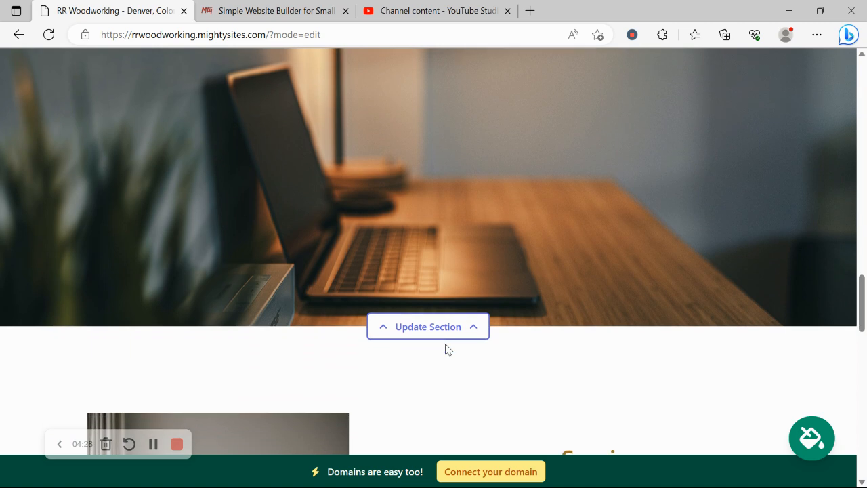
scroll(445, 348, down, 10)
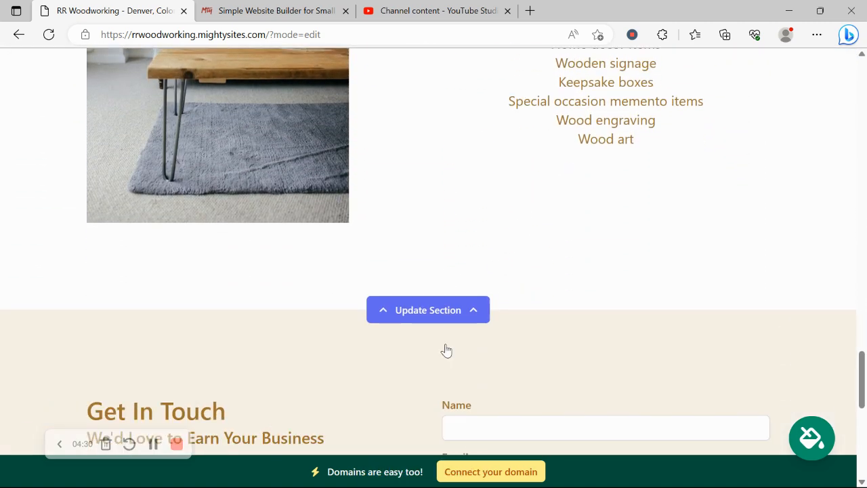
scroll(445, 349, down, 5)
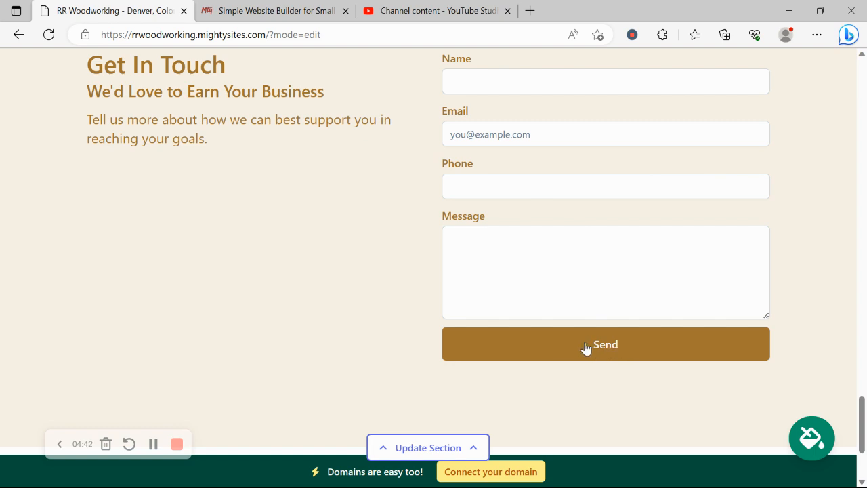
scroll(586, 348, up, 6)
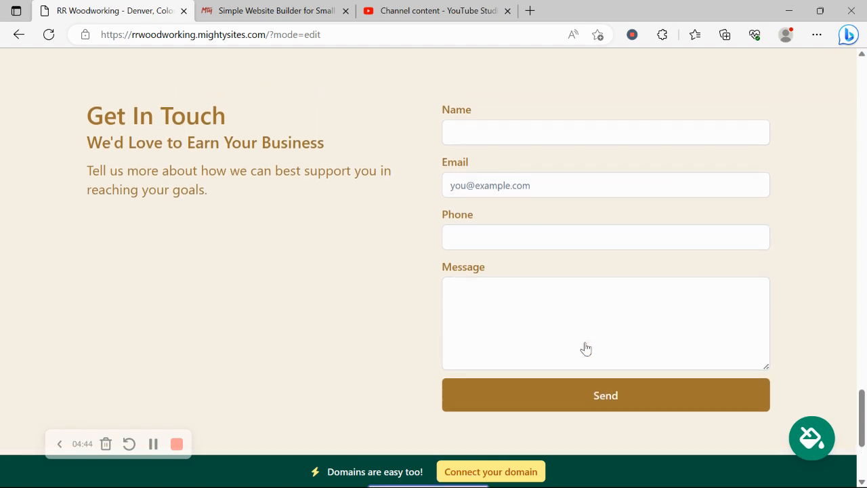
scroll(587, 346, up, 2)
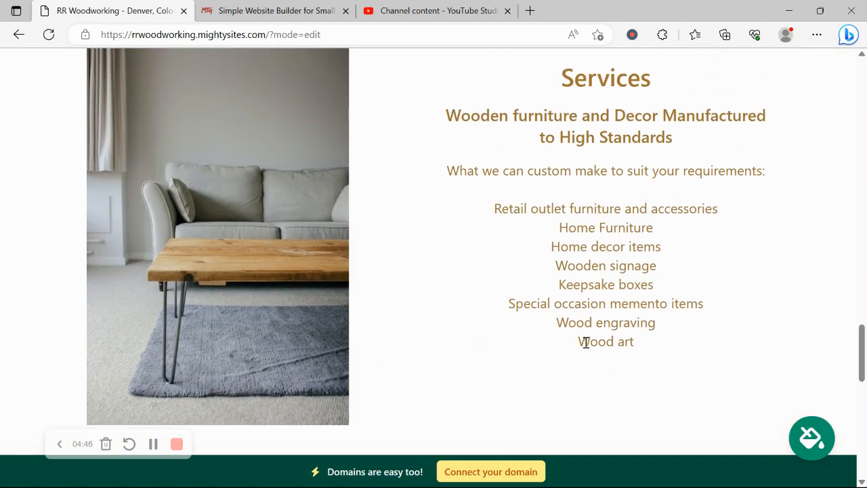
Go from the domain page back to the dashboard and open rrwoodworking.mightysites.com live.
click(519, 465)
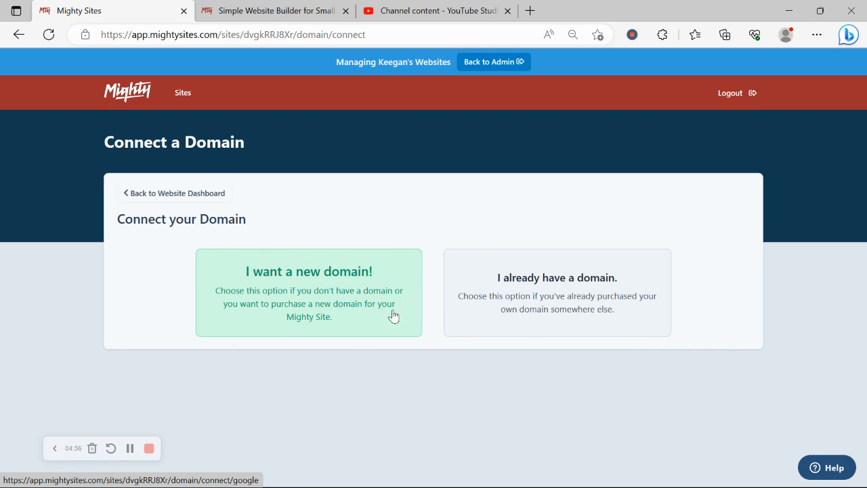
click(203, 196)
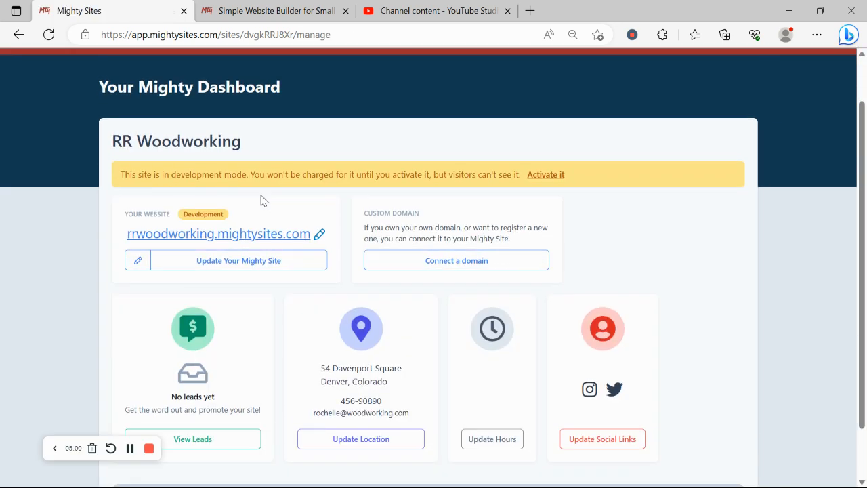
scroll(265, 197, down, 2)
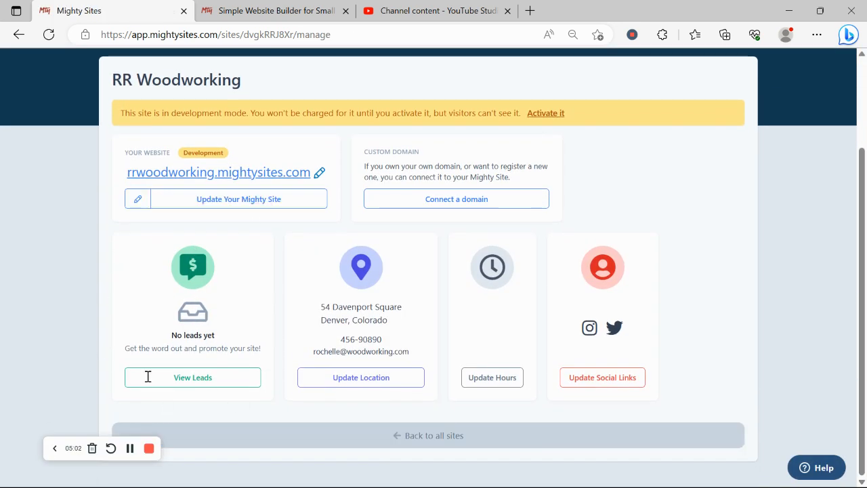
click(258, 169)
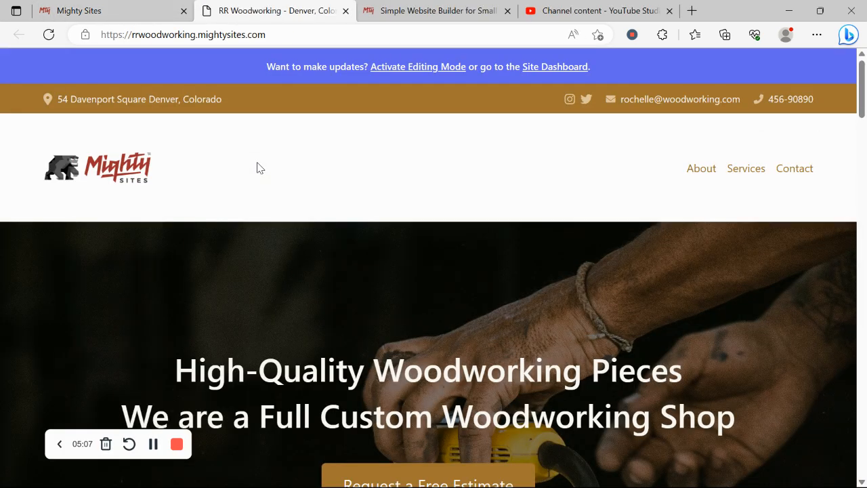
scroll(257, 168, down, 5)
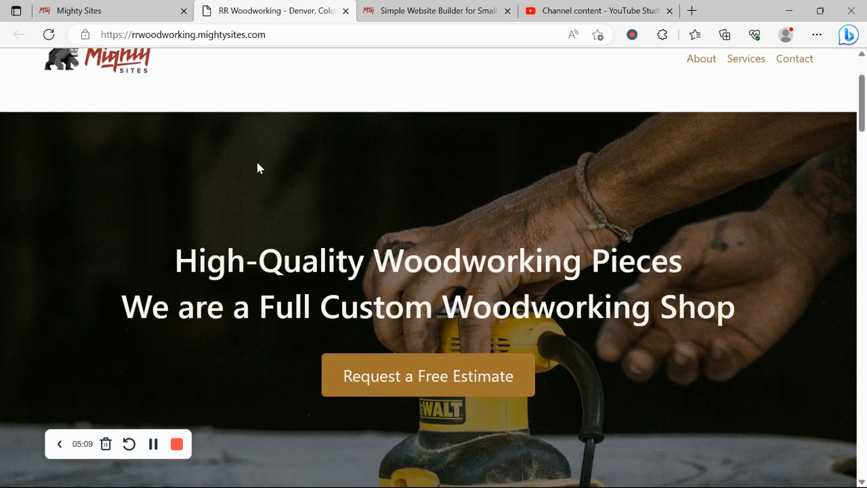
scroll(258, 168, down, 4)
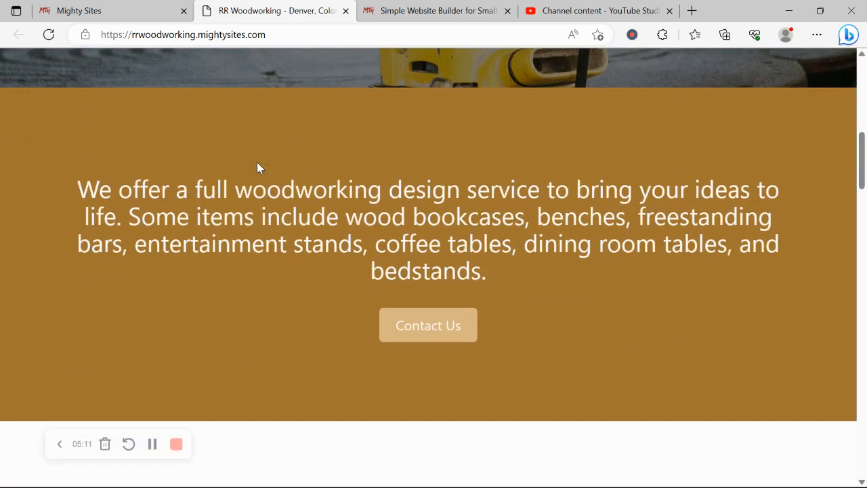
scroll(257, 162, down, 3)
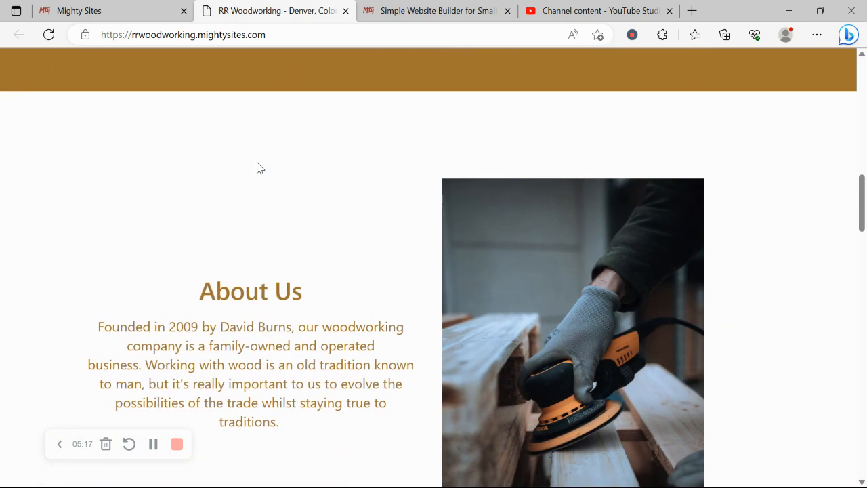
scroll(258, 168, down, 2)
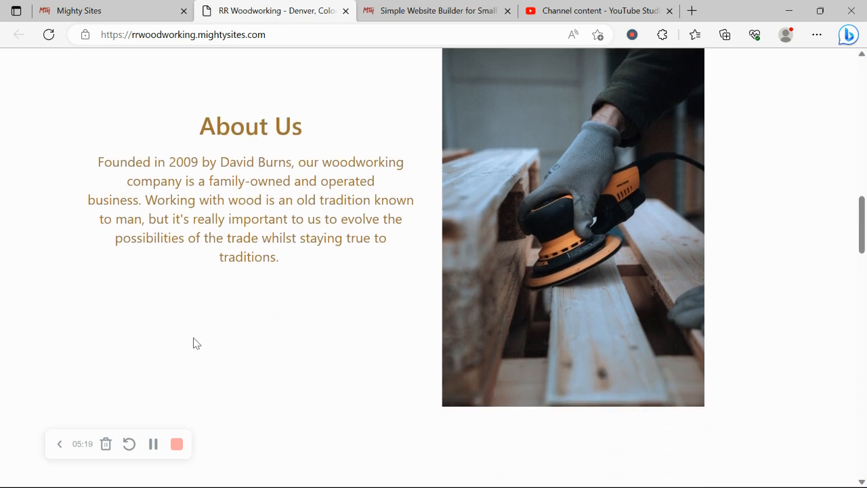